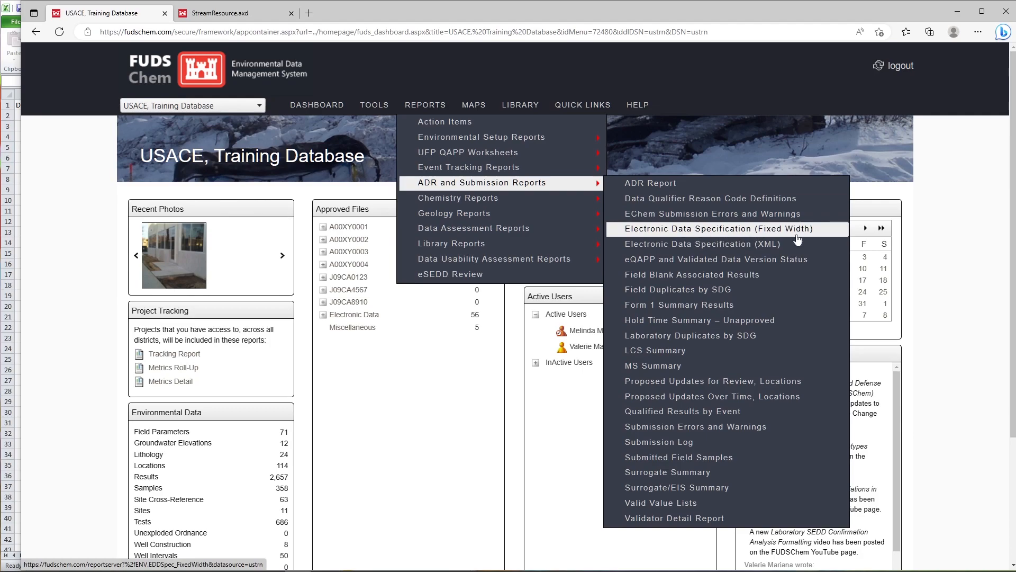
- Generate the Electronic Data Specification (Fixed Width) report for the Well Completion Info data type
left_click(826, 233)
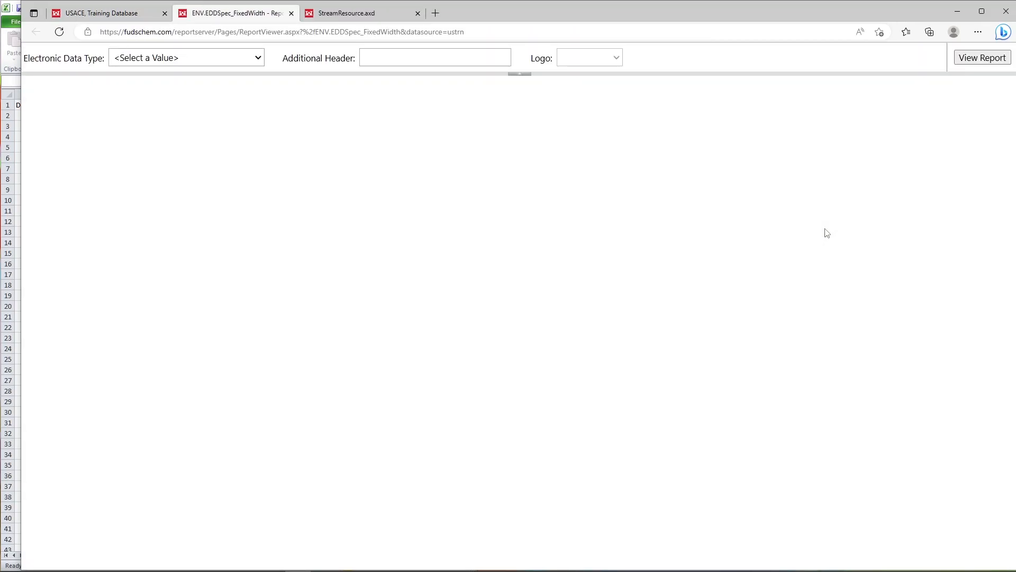
left_click(242, 63)
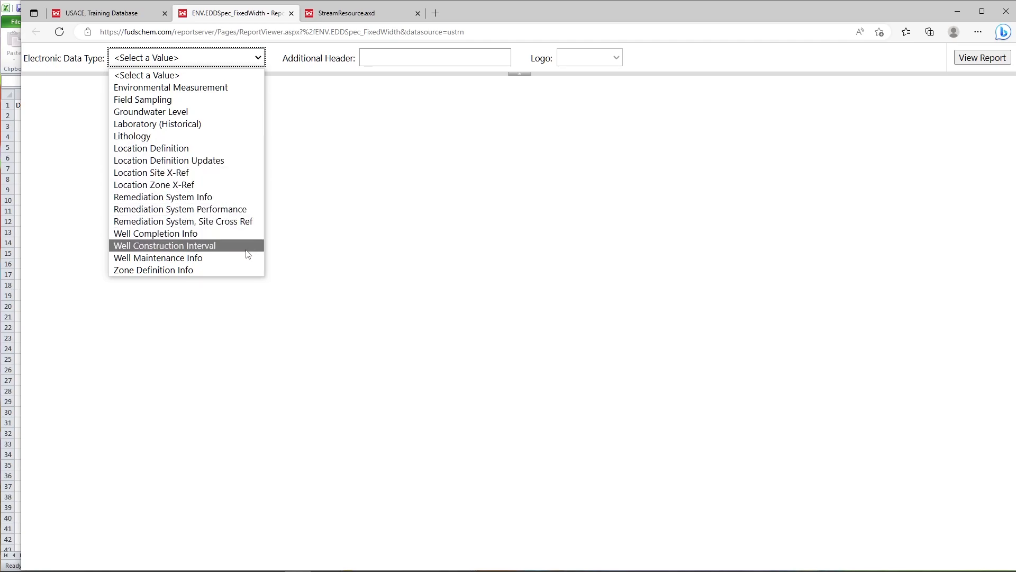
left_click(238, 235)
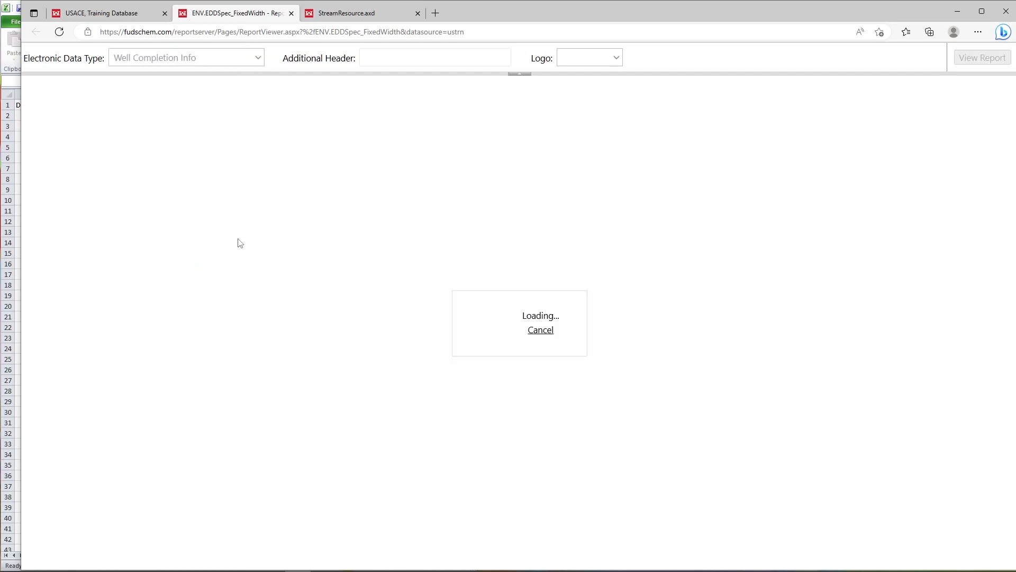
left_click(964, 58)
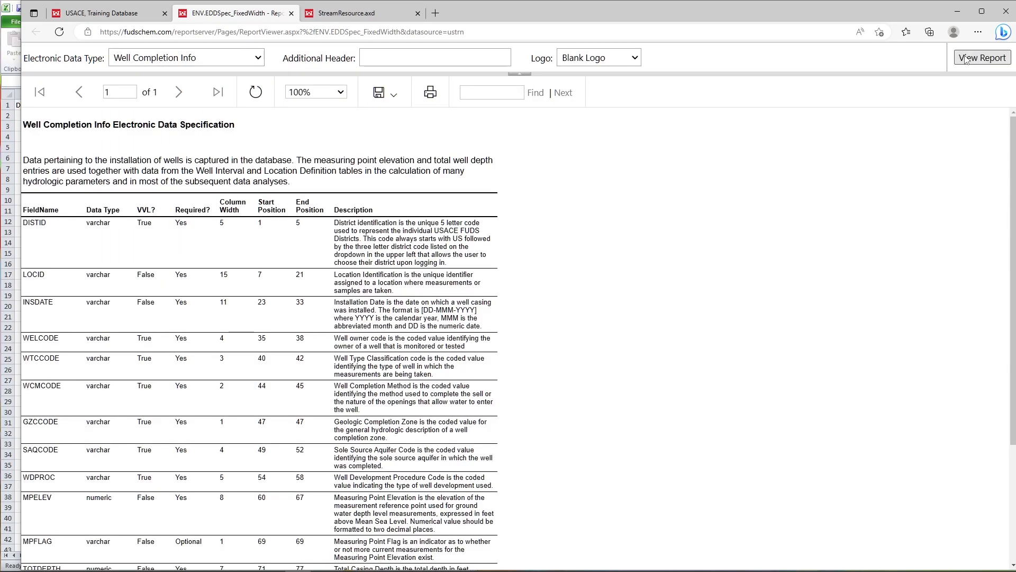
- Enlarge the report to 150% and read through the field definitions of the Well Completion Info specification
left_click(313, 93)
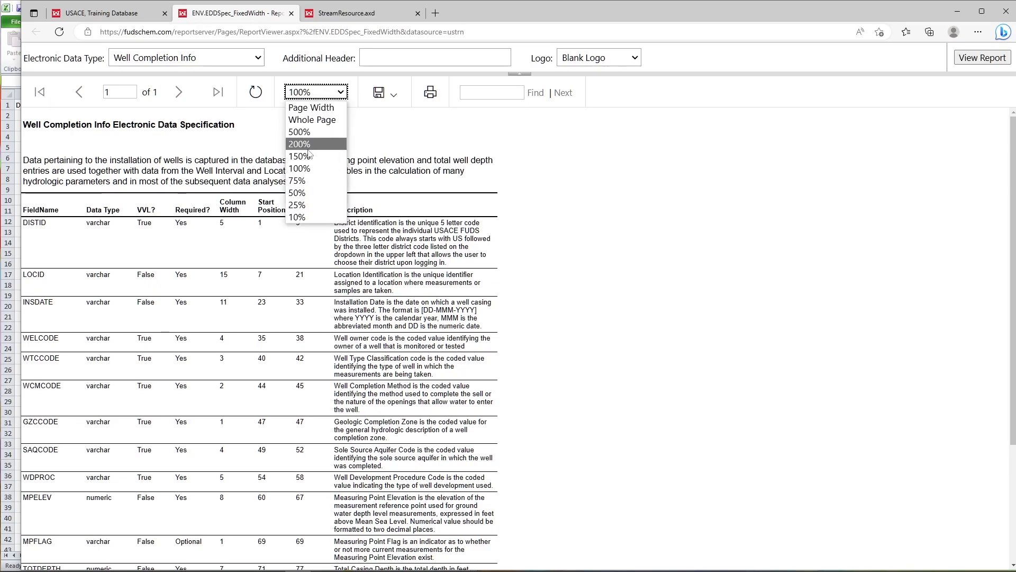
left_click(309, 156)
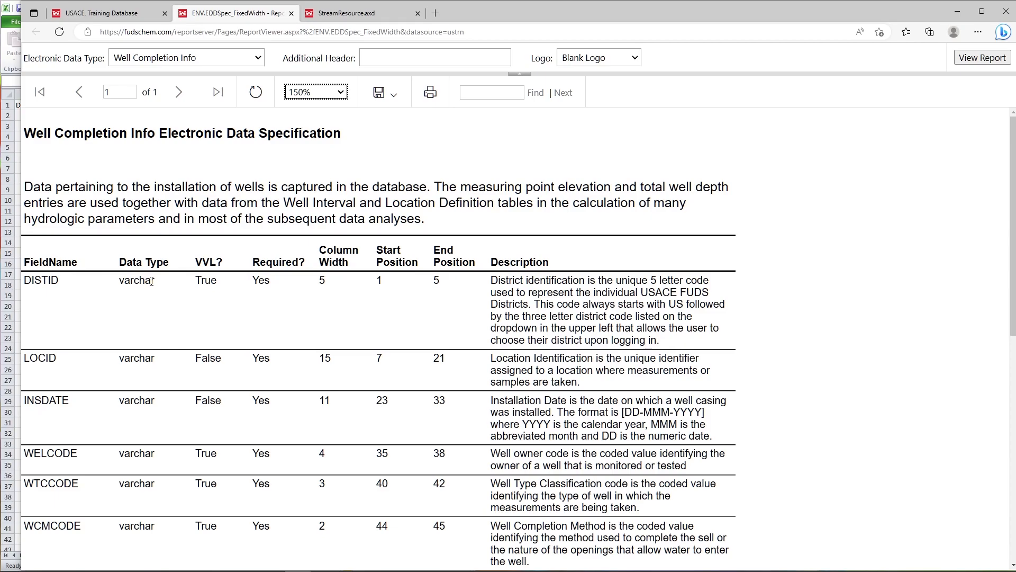
scroll(151, 282, "down", 10)
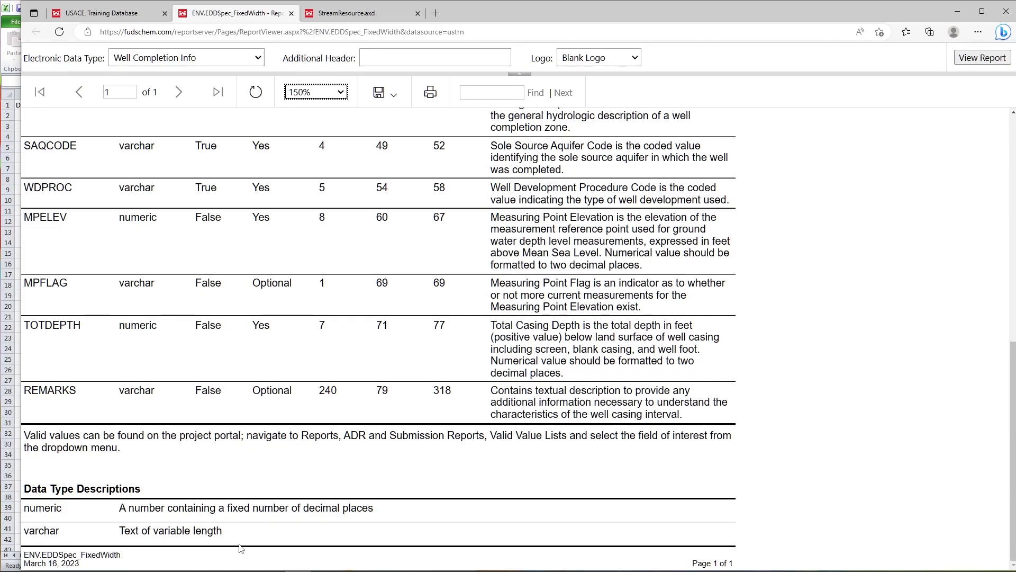
scroll(241, 549, "up", 10)
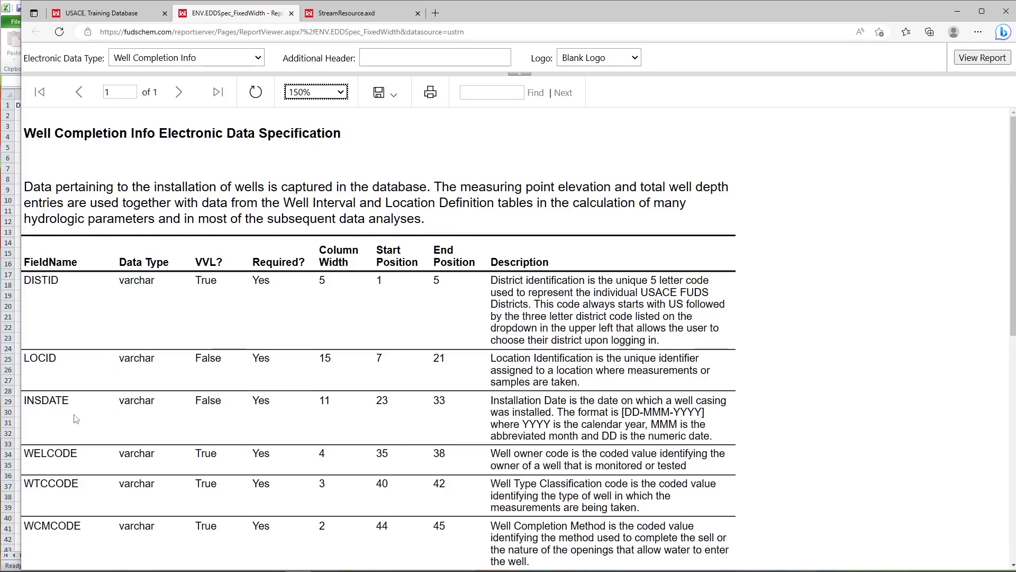
scroll(75, 418, "down", 8)
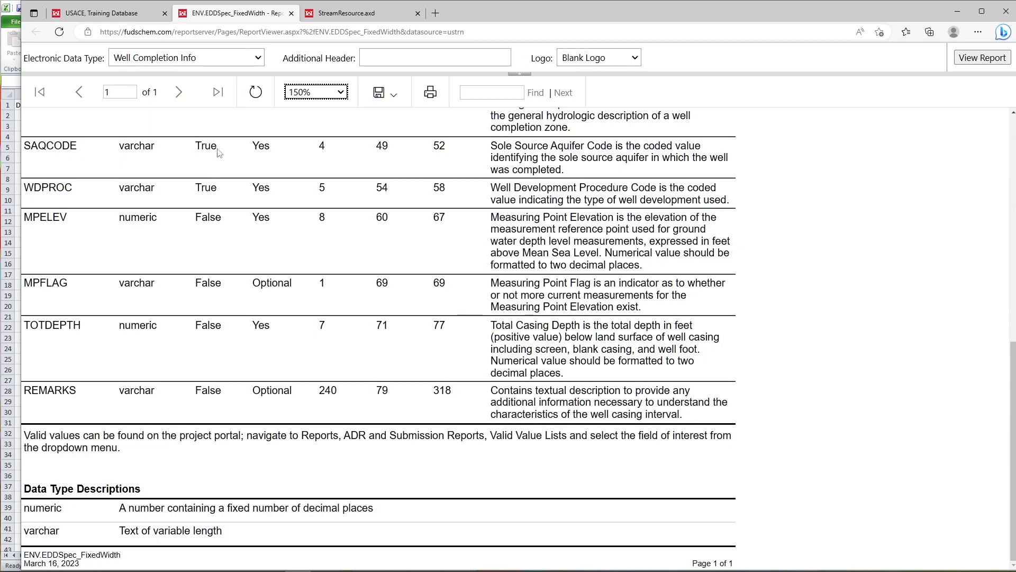
- Generate the specification for the Well Maintenance Info data type and review its field definitions
left_click(218, 59)
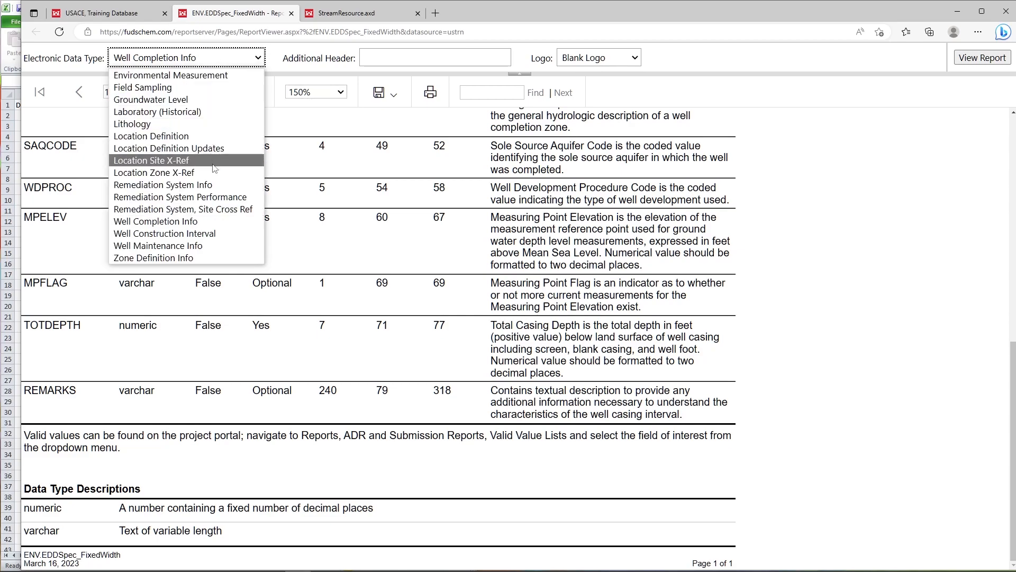
left_click(210, 245)
left_click(983, 59)
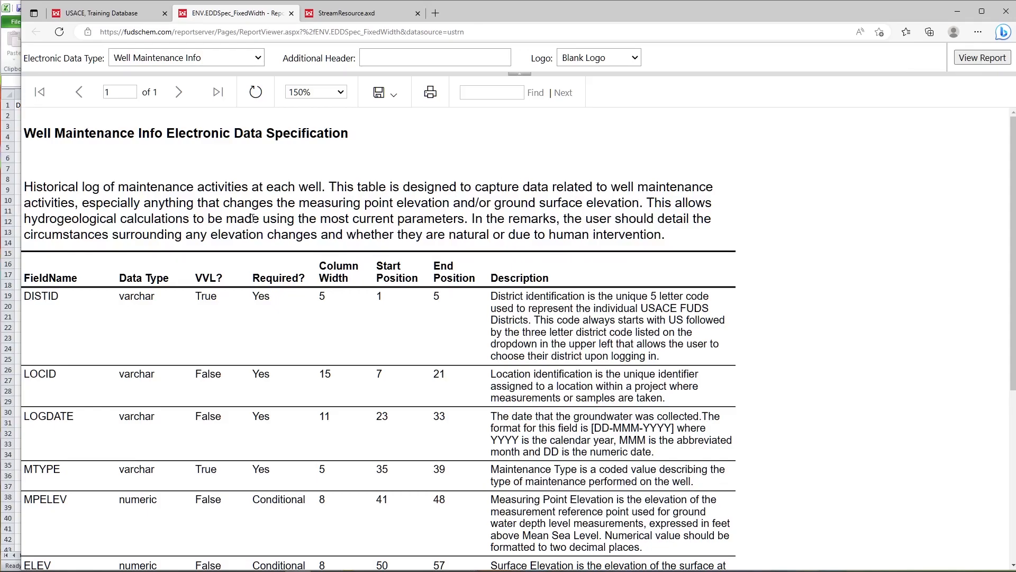
scroll(253, 218, "down", 5)
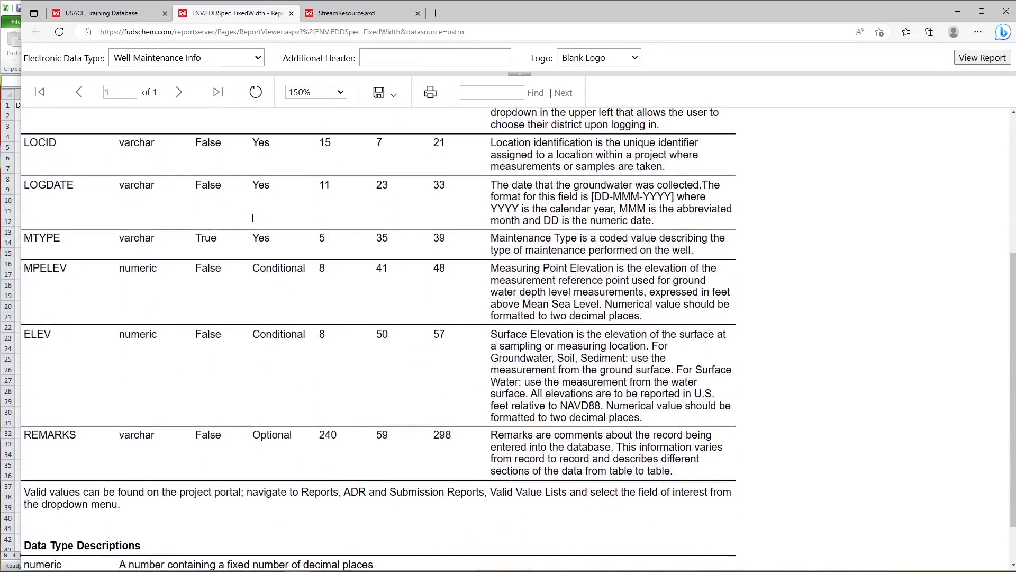
scroll(253, 222, "up", 2)
scroll(253, 222, "up", 2)
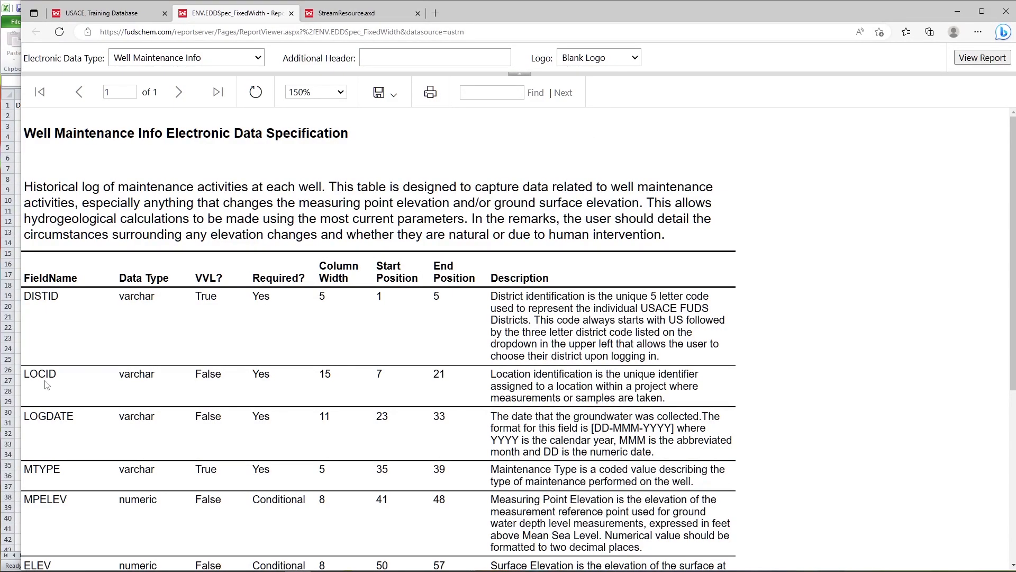
- Generate the specification for the Lithology data type and review its field definitions
left_click(221, 60)
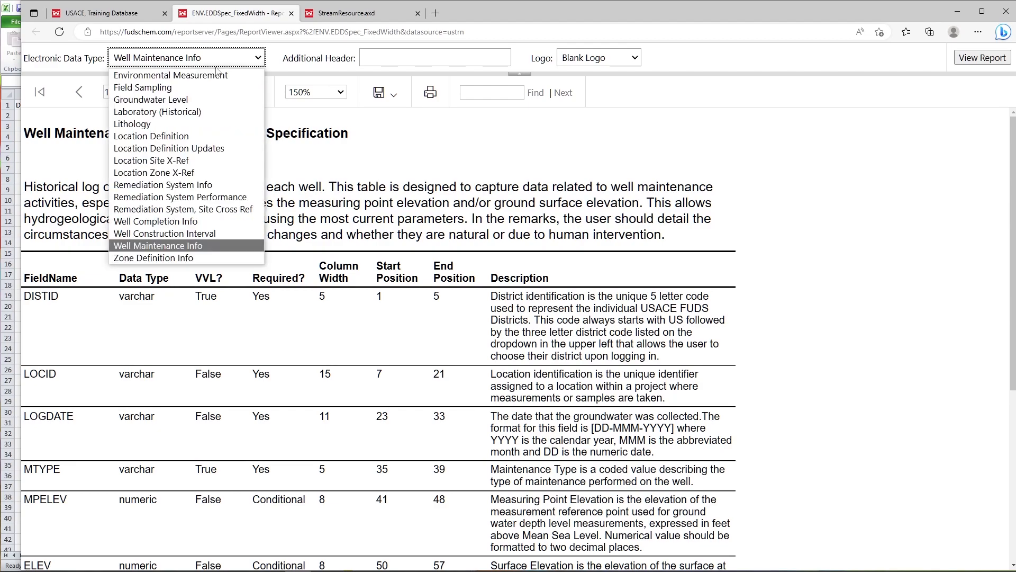
left_click(199, 125)
left_click(976, 56)
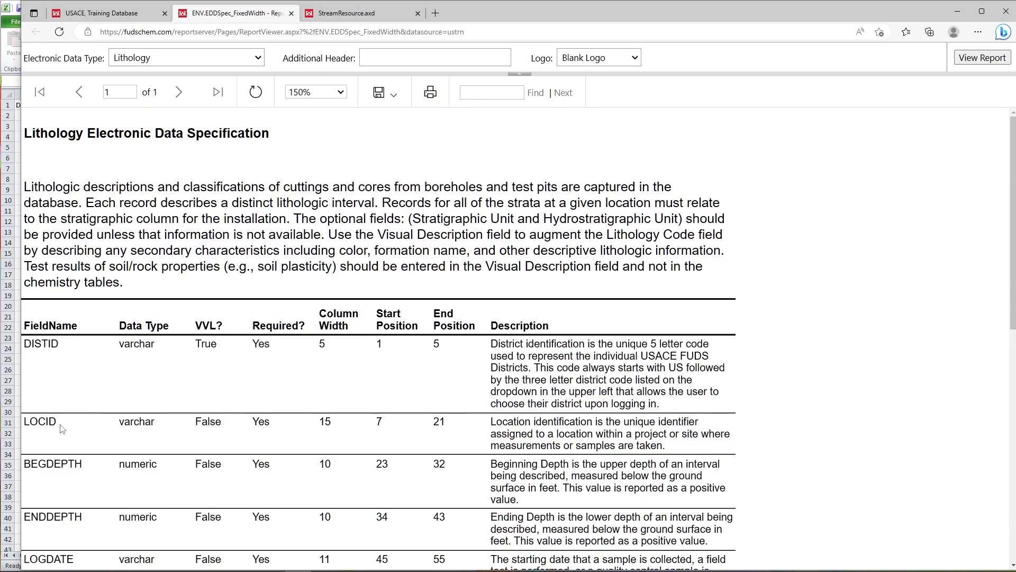
scroll(62, 429, "down", 10)
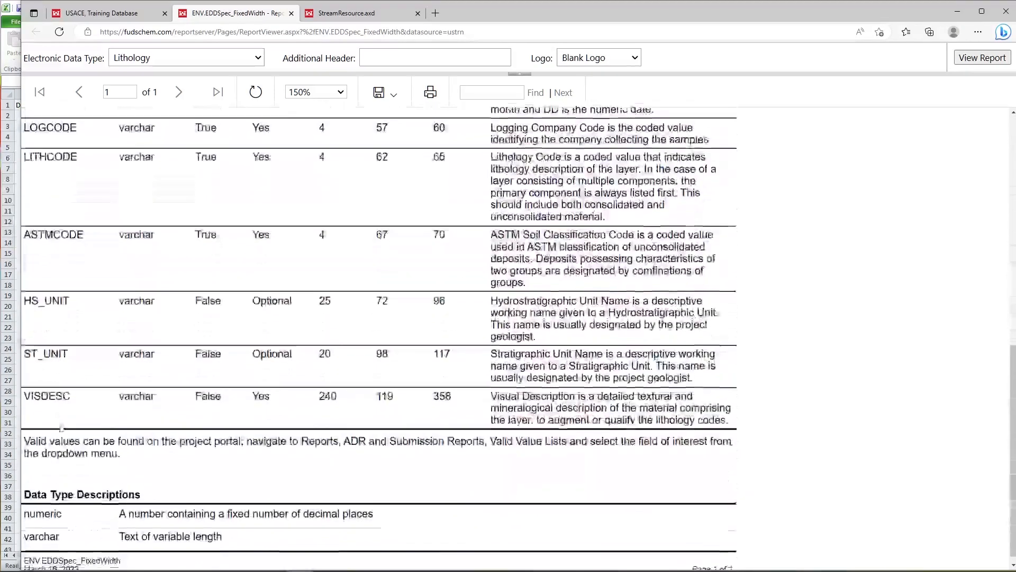
scroll(62, 428, "up", 10)
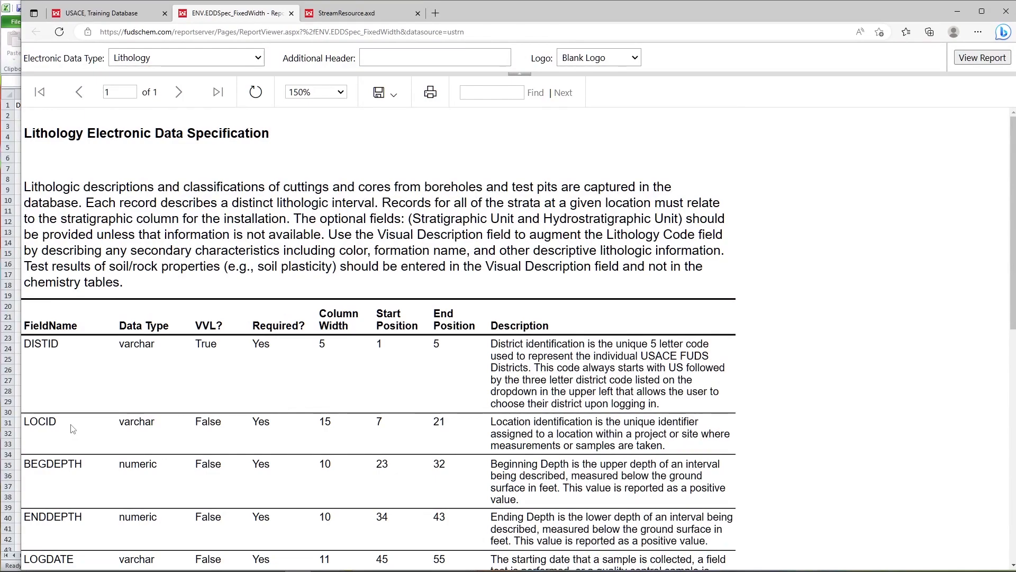
- Open the Data - Submission page and check which file types the Lithology upload accepts, without uploading a file
left_click(125, 19)
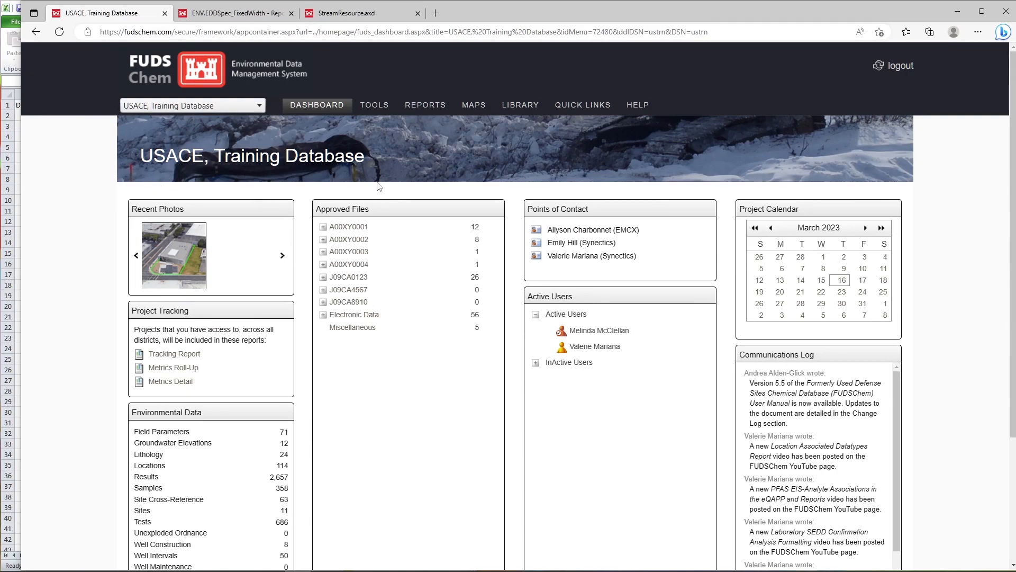
mouse_move(374, 108)
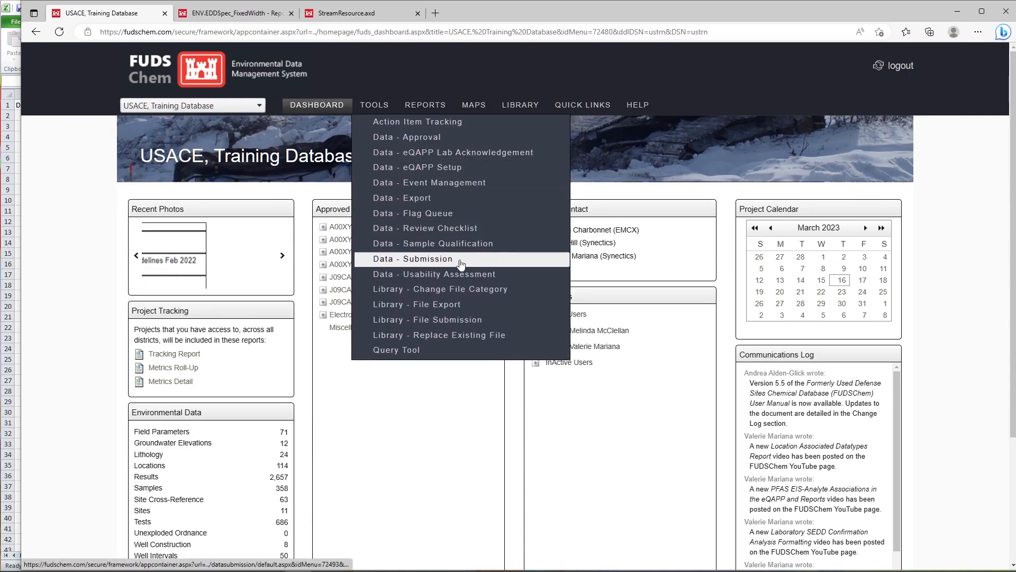
left_click(462, 263)
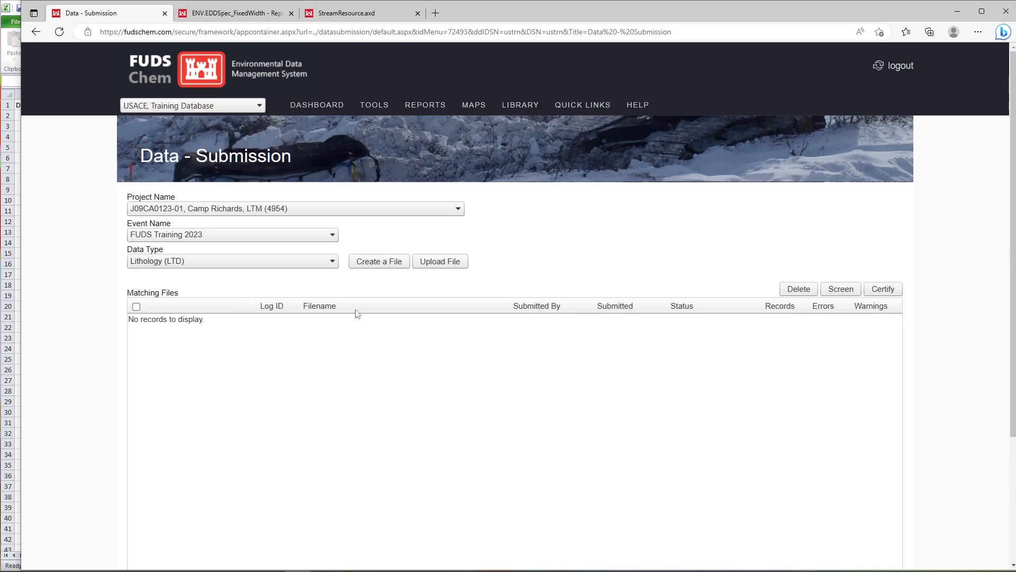
left_click(448, 272)
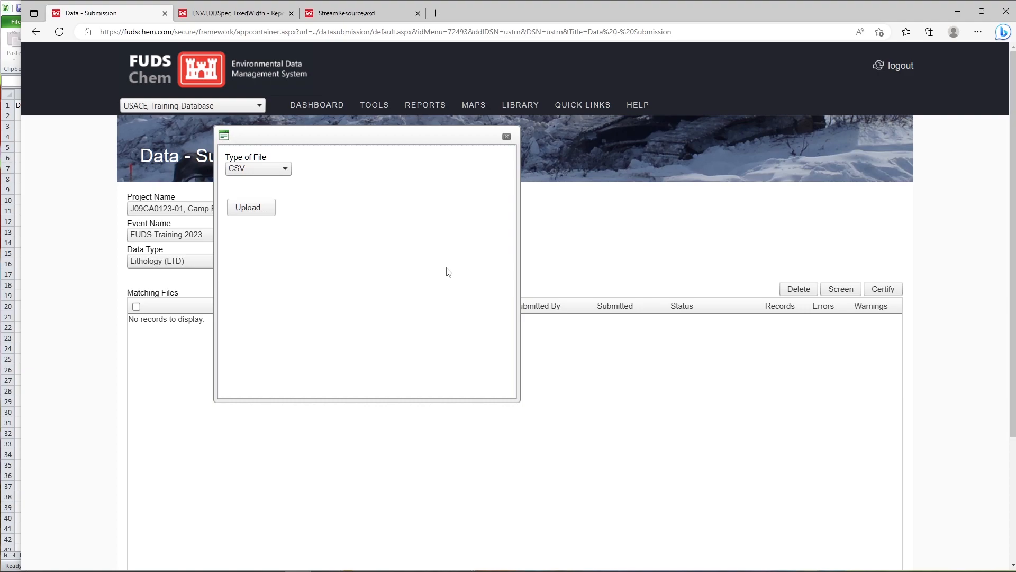
left_click(286, 170)
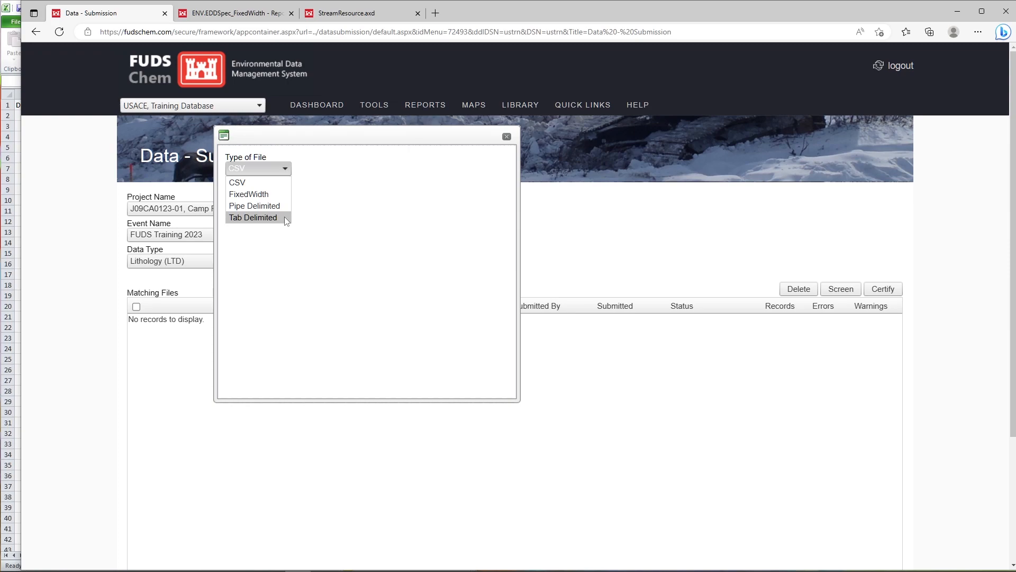
left_click(302, 171)
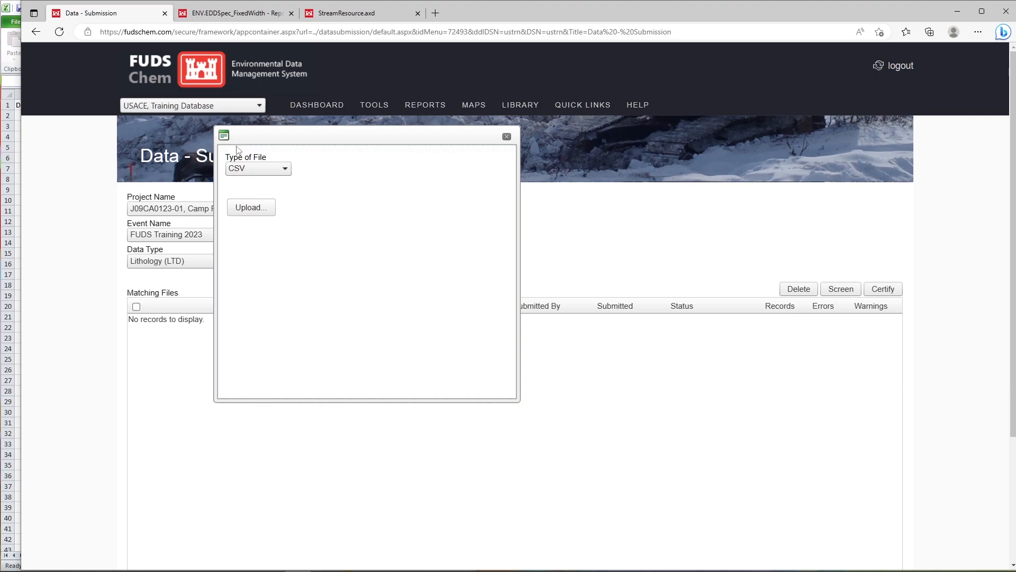
left_click(506, 136)
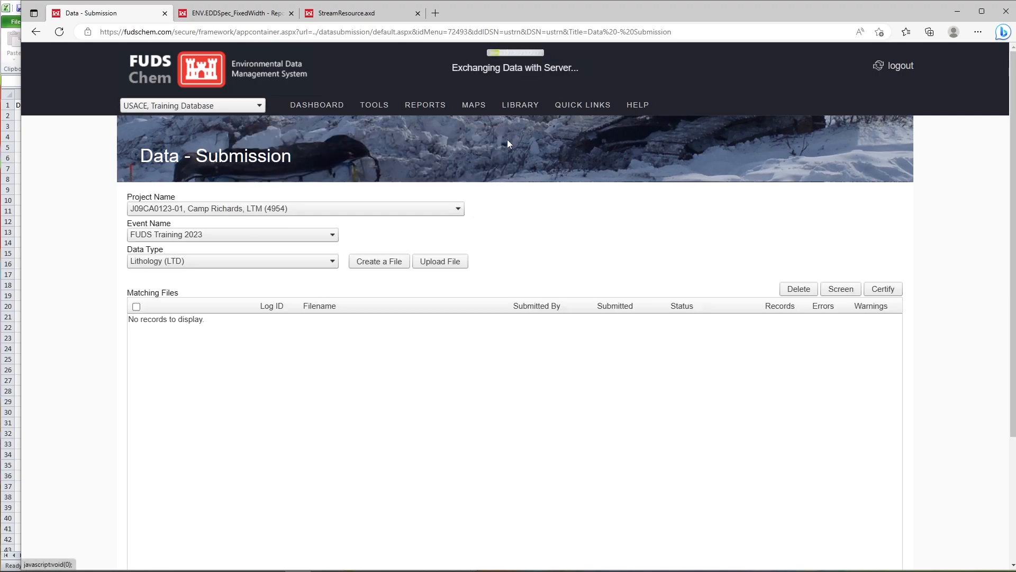
- View the boring log and return to the Lithology specification, narrowing the browser window so the Excel worksheet shows beside it
left_click(352, 14)
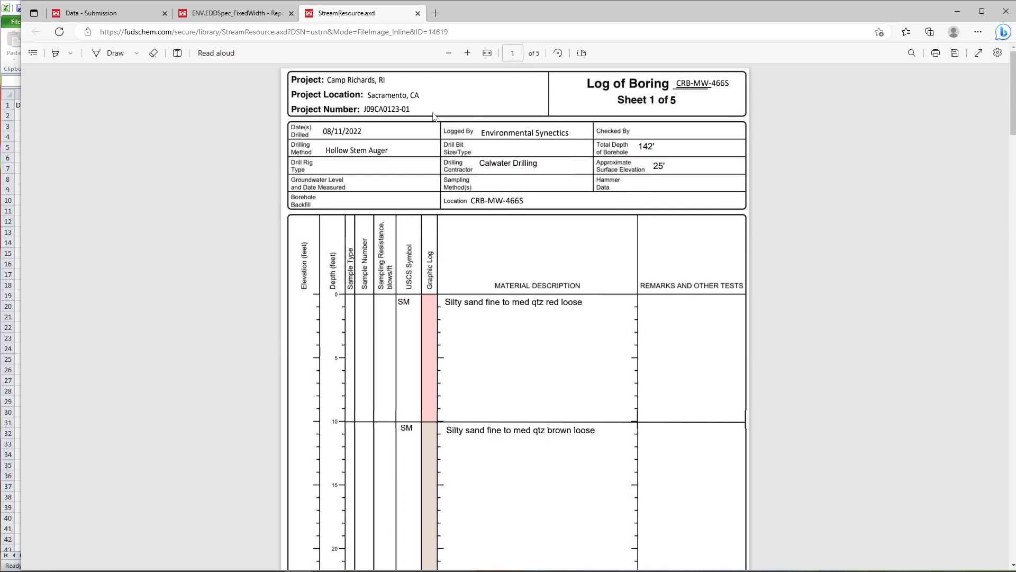
left_click(233, 14)
left_click_drag(17, 217, 296, 225)
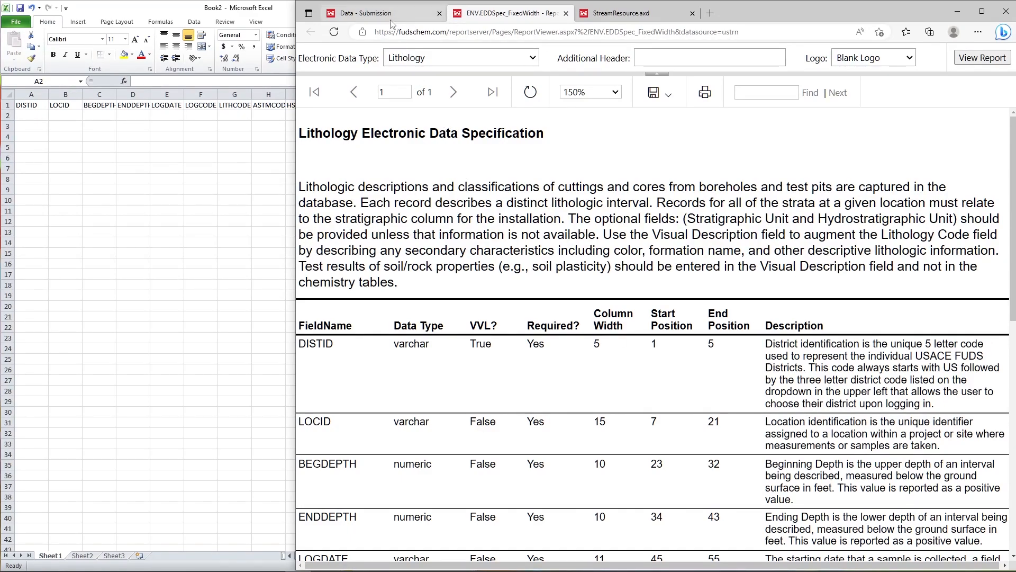
- Check the district codes in the database list of the Data - Submission page, keeping the current database selected
left_click(366, 12)
left_click(414, 112)
scroll(414, 111, "up", 1)
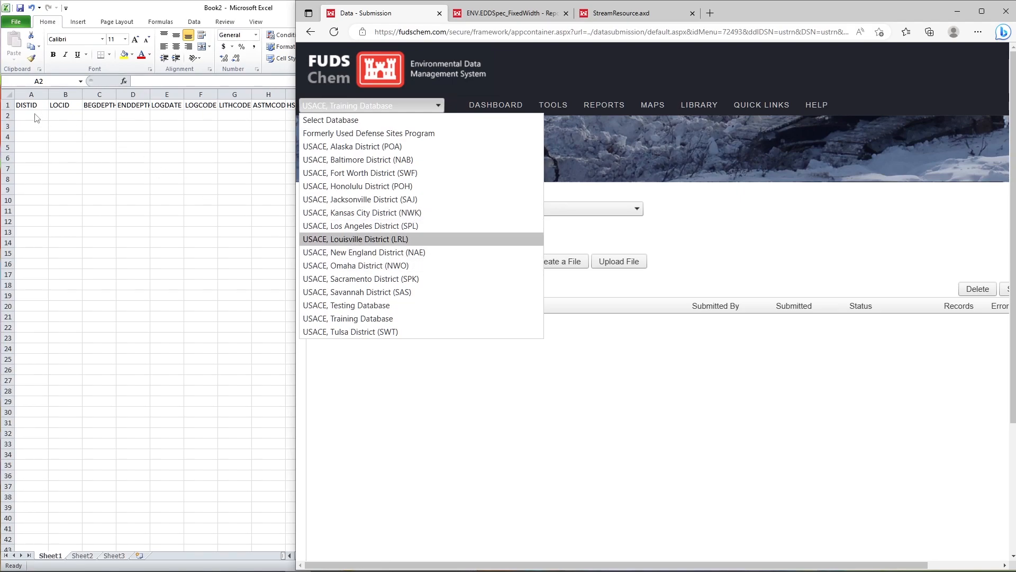
left_click(588, 163)
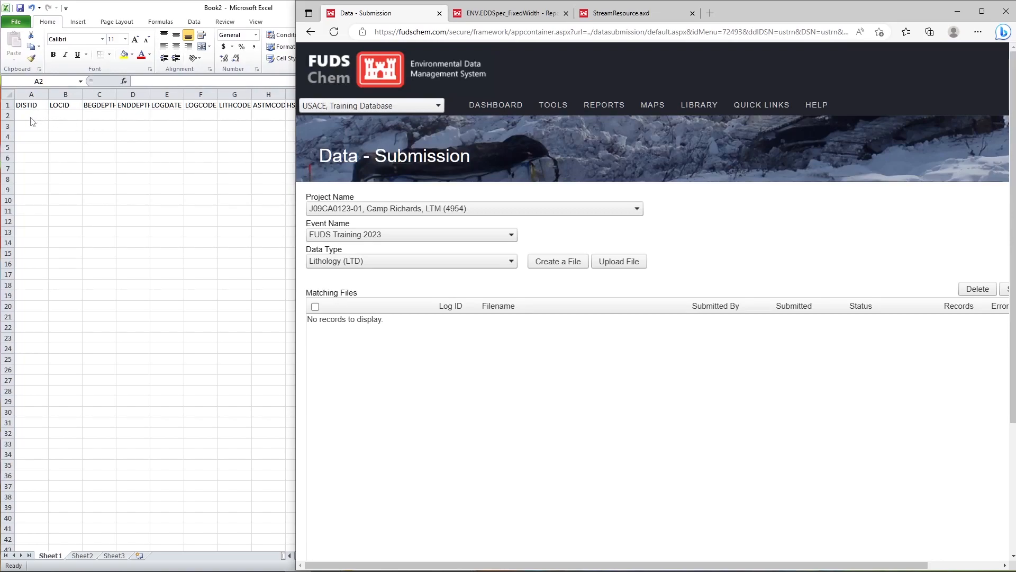
- In the Excel worksheet's first data row, enter USTRN as the DISTID and CRB-MW-466S as the LOCID
left_click(30, 119)
type("USTRN")
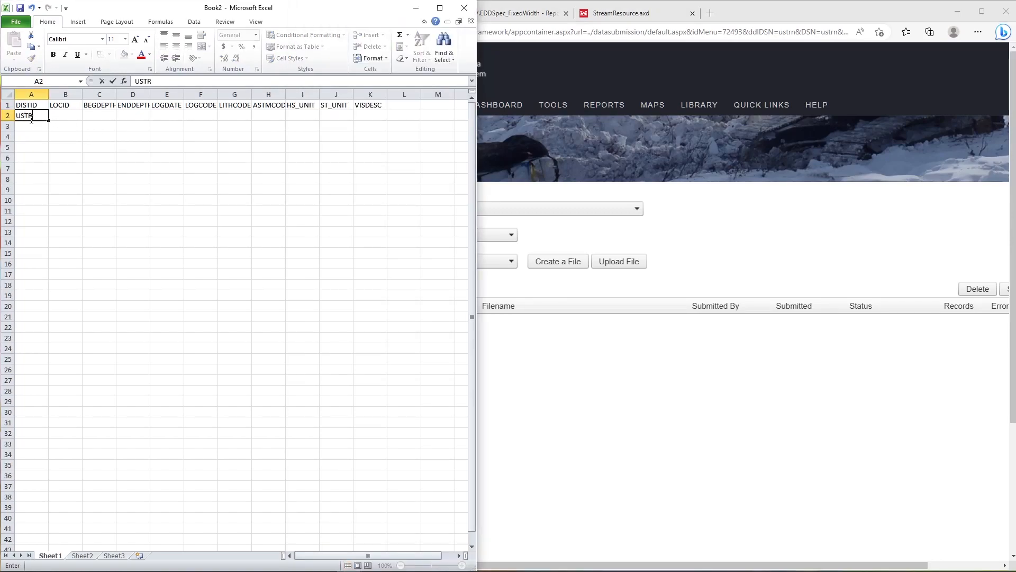
left_click(59, 116)
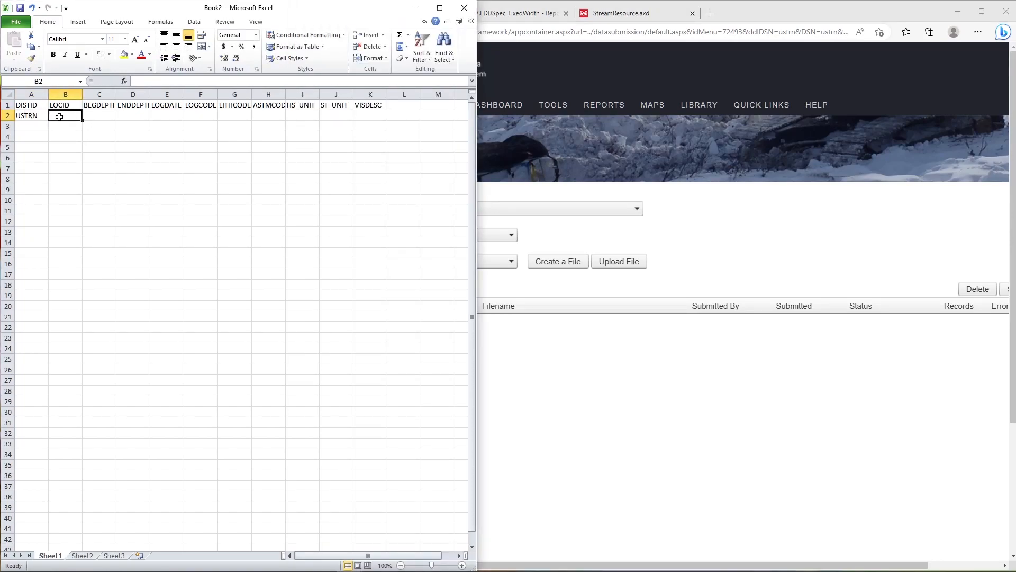
type("CRB-MW-466S")
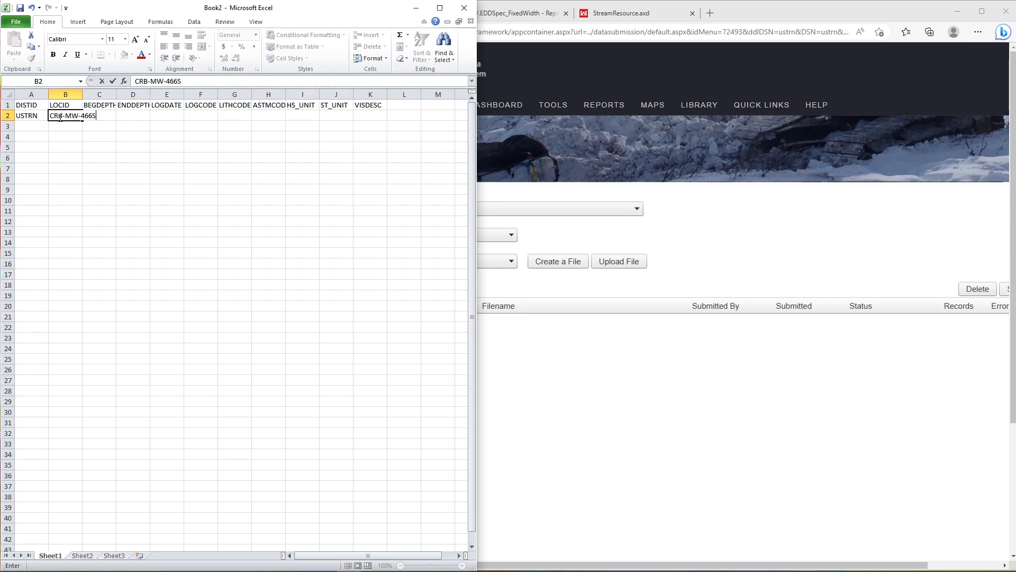
key("Tab")
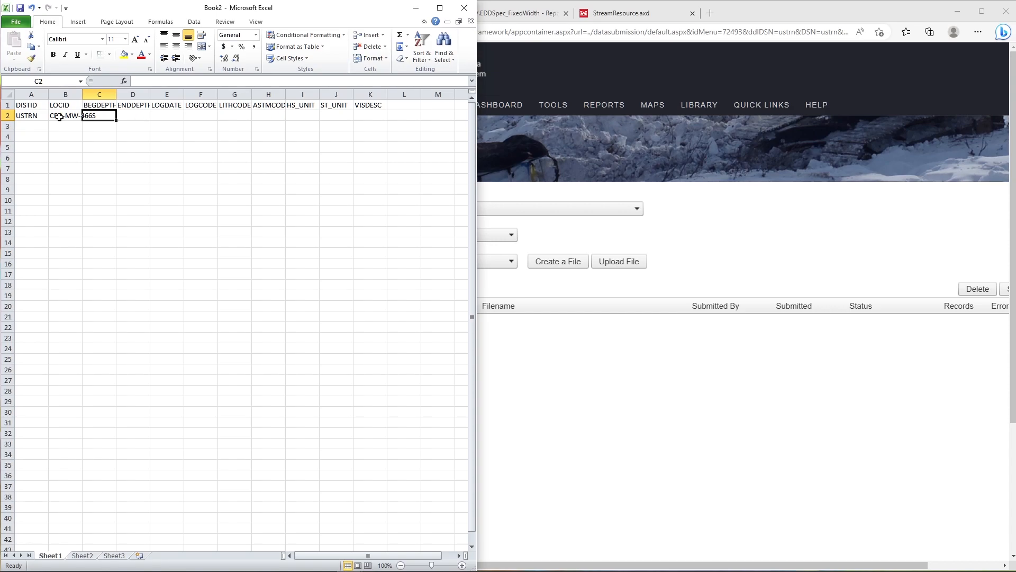
- Compare the depth and remaining field definitions in the Lithology specification with the first sheet of the boring log
left_click(536, 16)
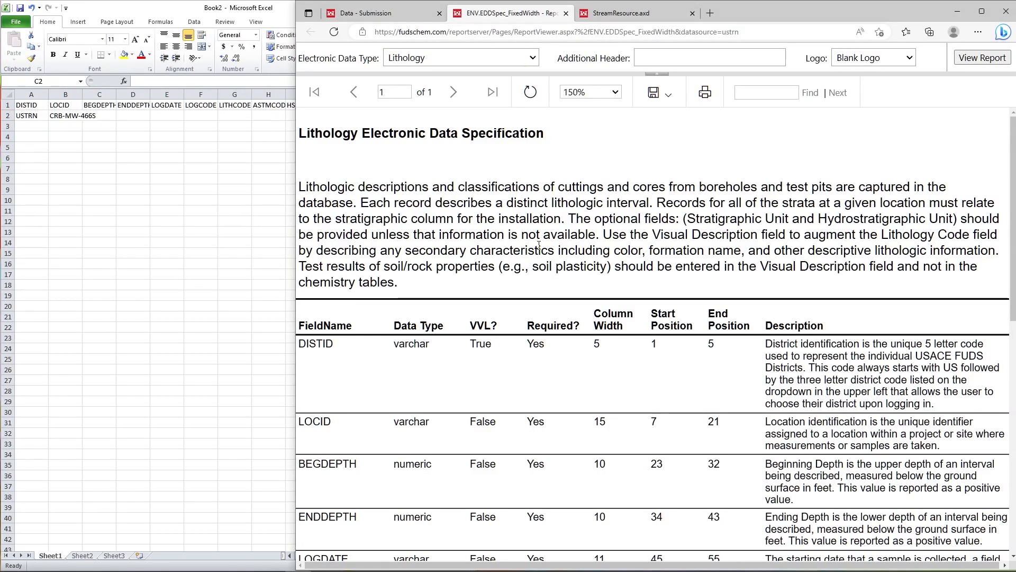
scroll(539, 245, "down", 6)
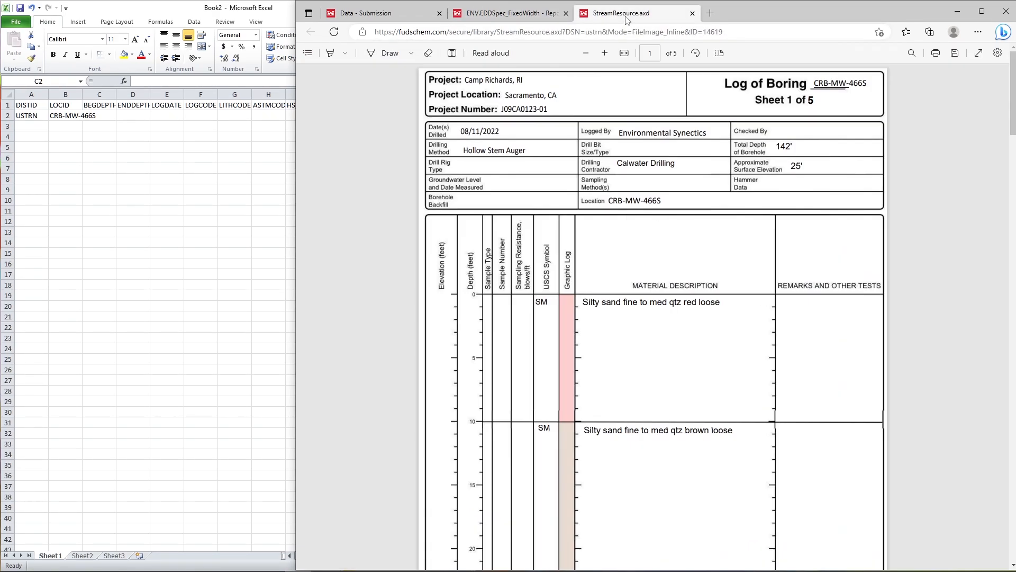
left_click(629, 19)
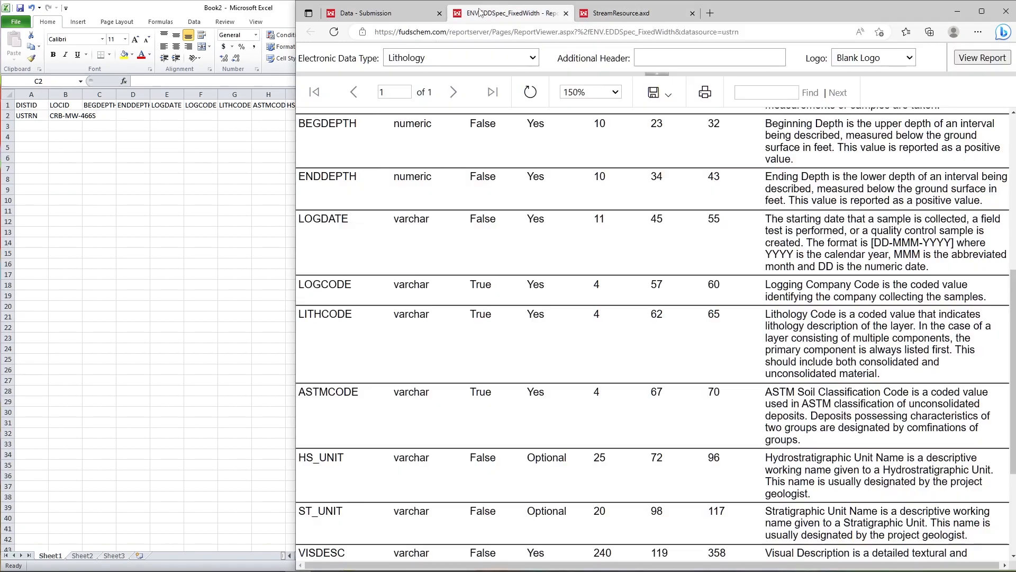
- In the worksheet's first data row, enter 0 as the BEGDEPTH and 10 as the ENDDEPTH
left_click(480, 13)
left_click(99, 115)
type("0")
key("Tab")
type("10")
key("Tab")
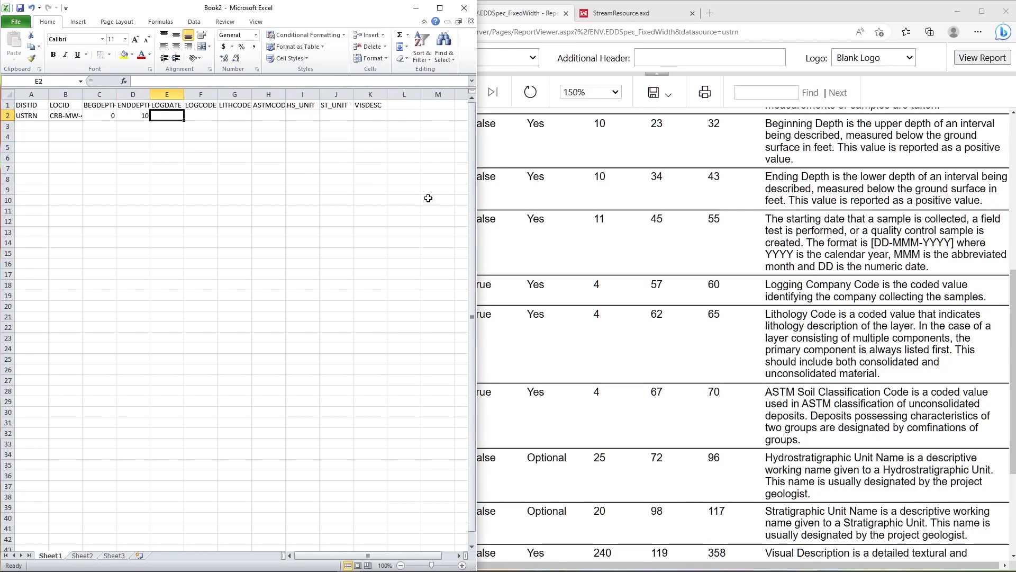
- Check the LOGDATE format in the specification and the drilling date in the boring log, and enter 11-AUG-2022 as the first row's LOGDATE
left_click(556, 234)
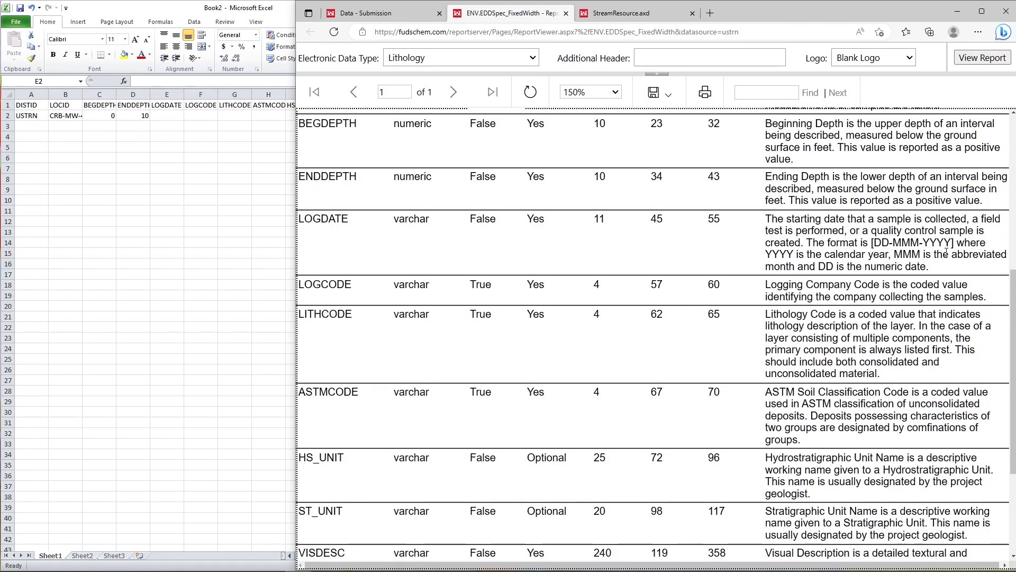
left_click(625, 14)
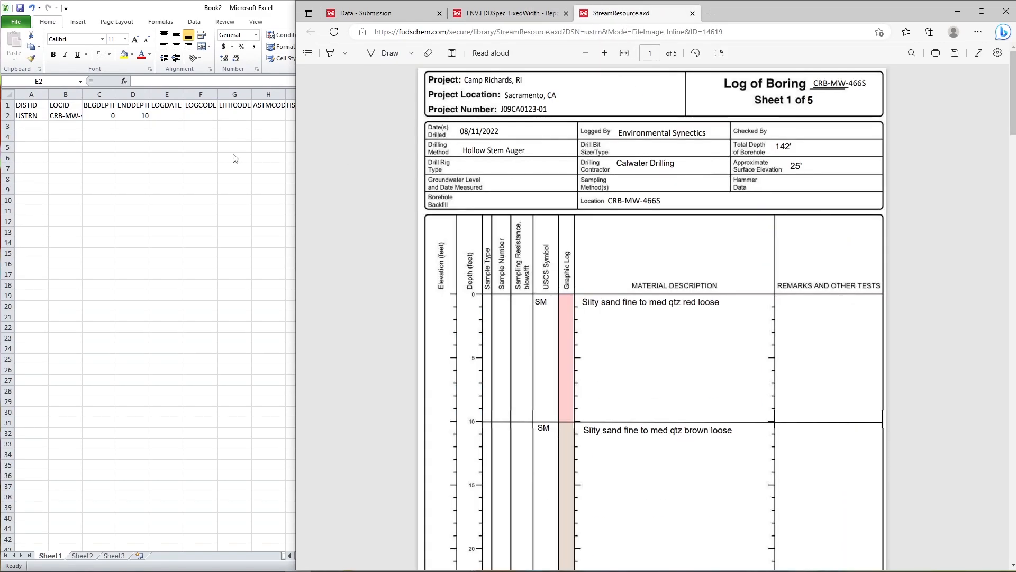
left_click(165, 115)
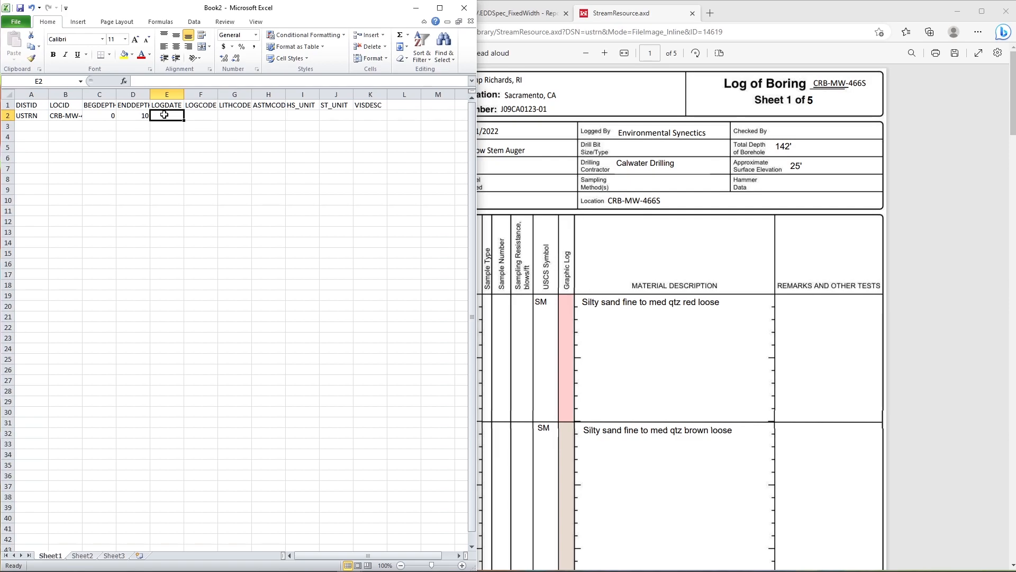
type("11")
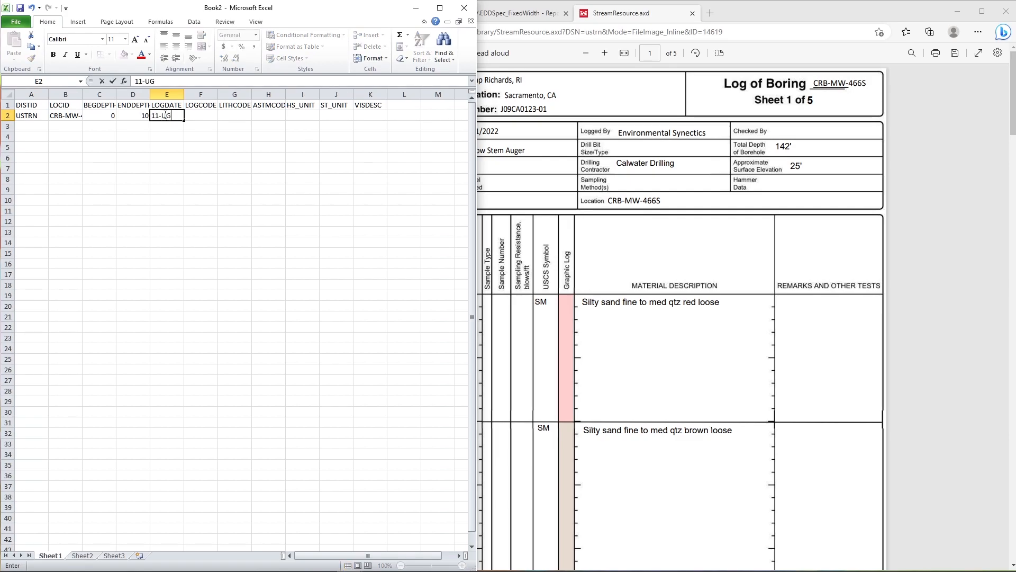
type("-AUG-2022")
key("Return")
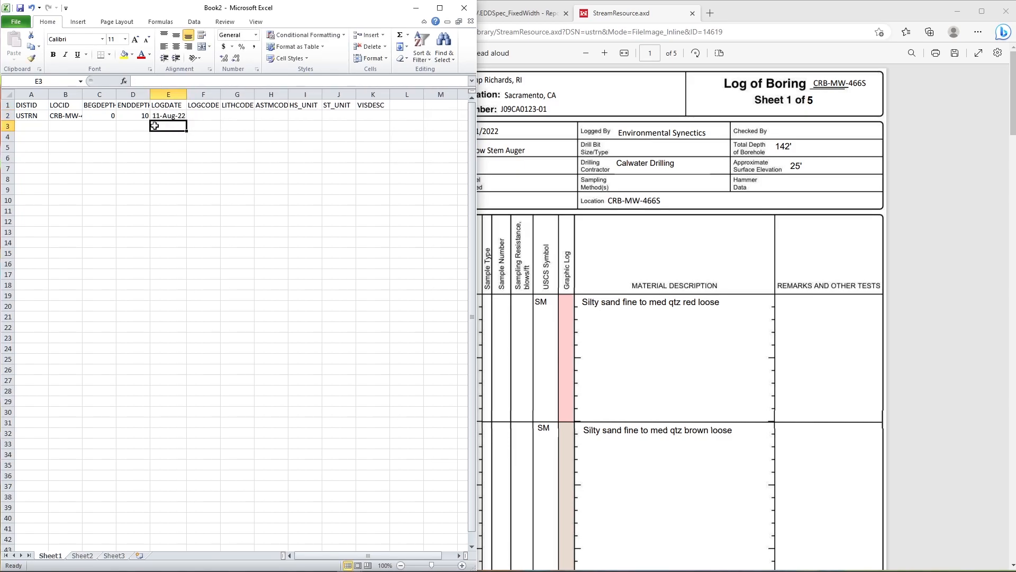
- Apply the custom number format dd-mmm-yyyy to the entire LOGDATE column
left_click(171, 94)
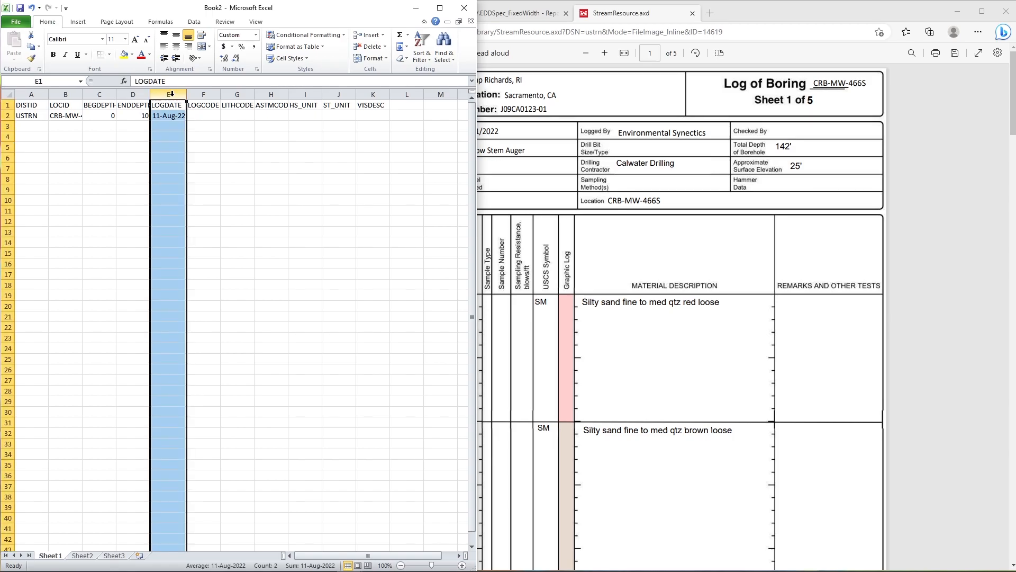
right_click(170, 136)
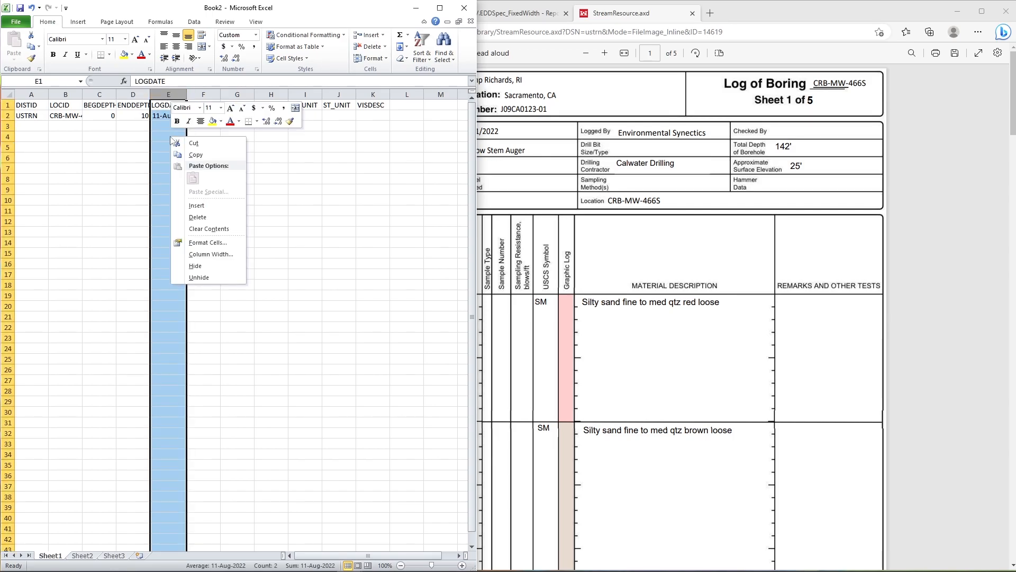
left_click(215, 248)
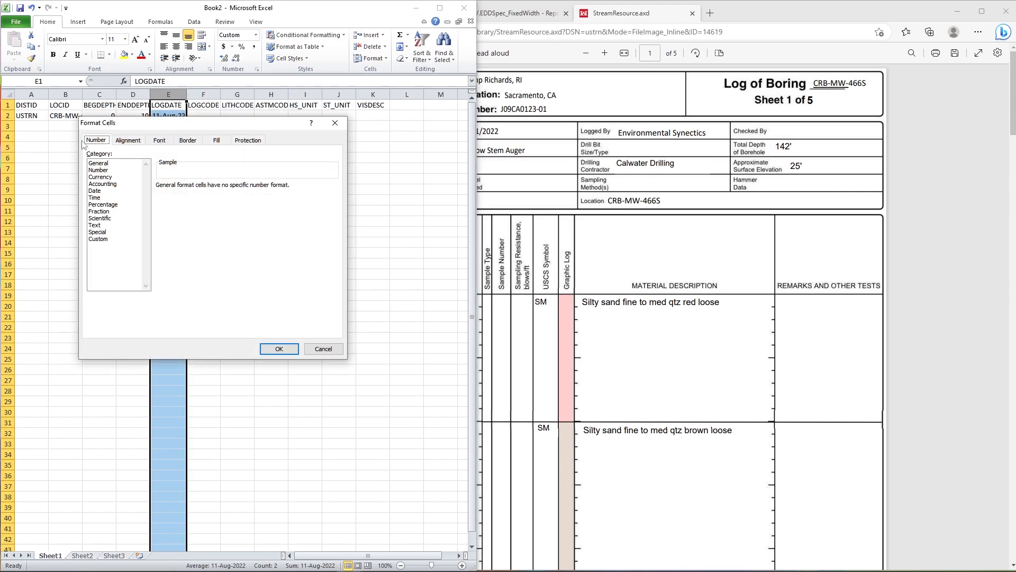
left_click(109, 239)
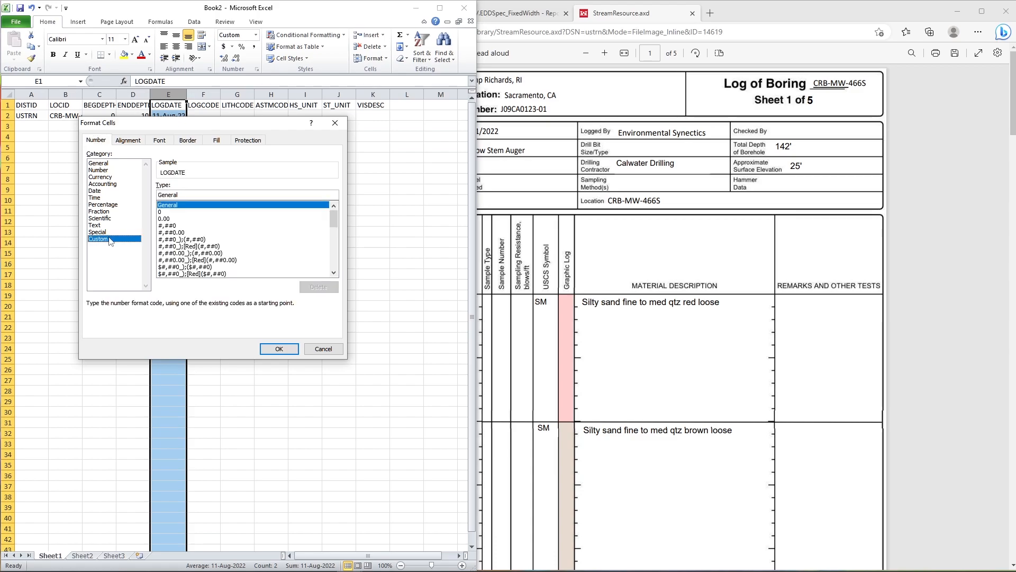
left_click(188, 195)
key("BackSpace")
key("BackSpace")
key("BackSpace")
key("BackSpace")
key("BackSpace")
key("BackSpace")
key("BackSpace")
type("dd-mmm-yyyy")
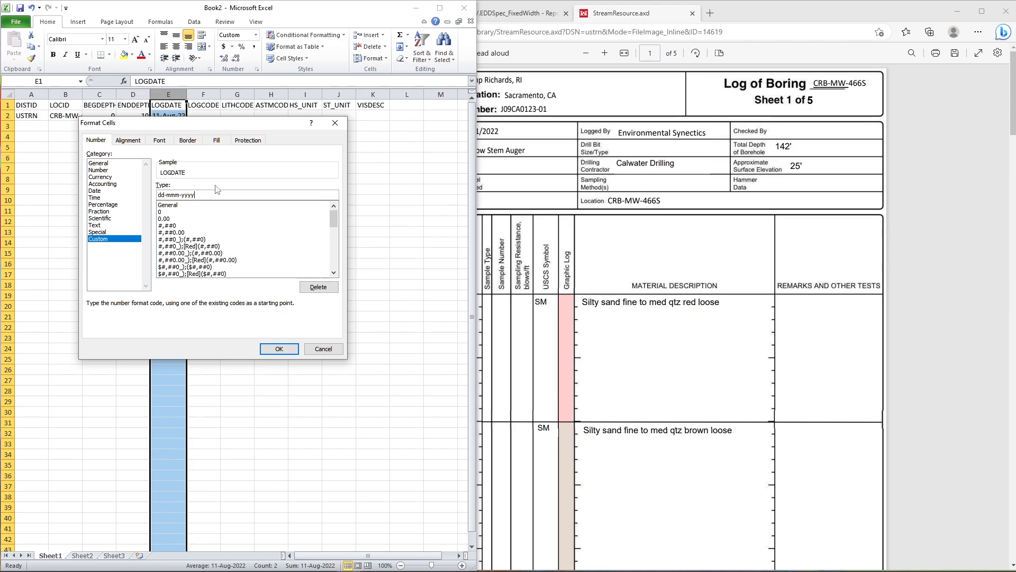
left_click(286, 347)
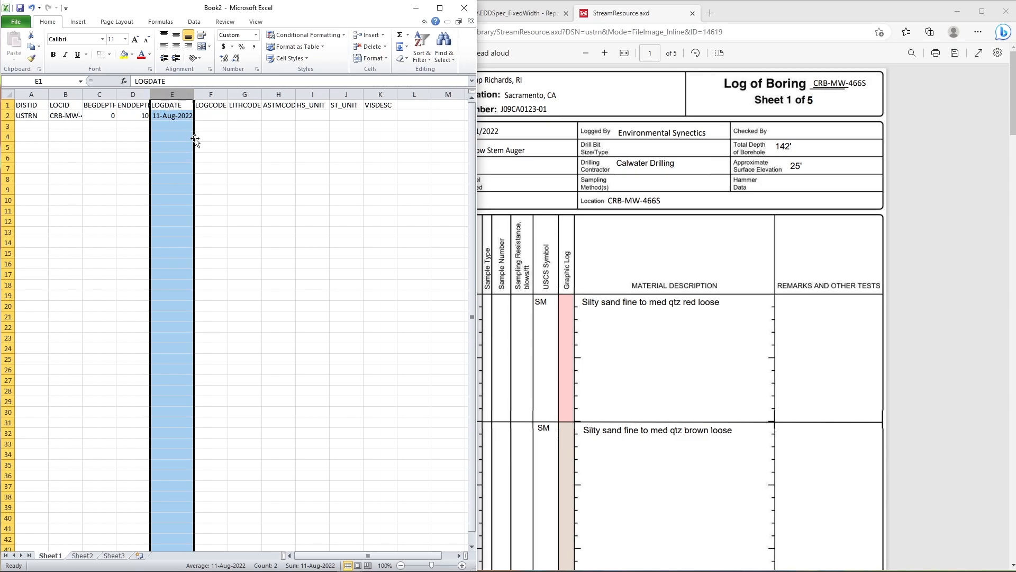
- Check the LOGCODE definition in the Lithology specification and open the Valid Value Lists report from FUDSChem's ADR and Submission Reports
left_click(215, 118)
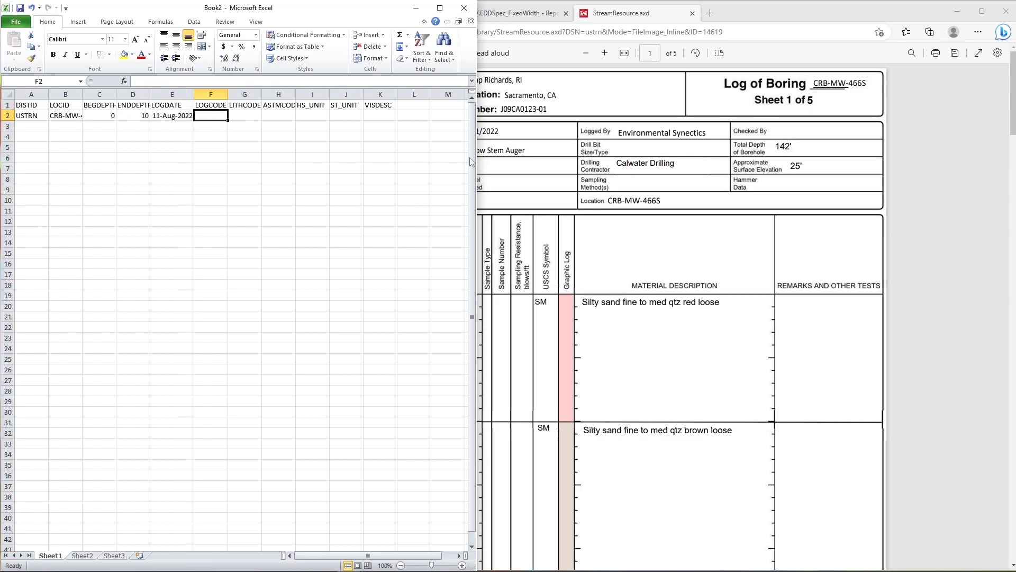
left_click(520, 16)
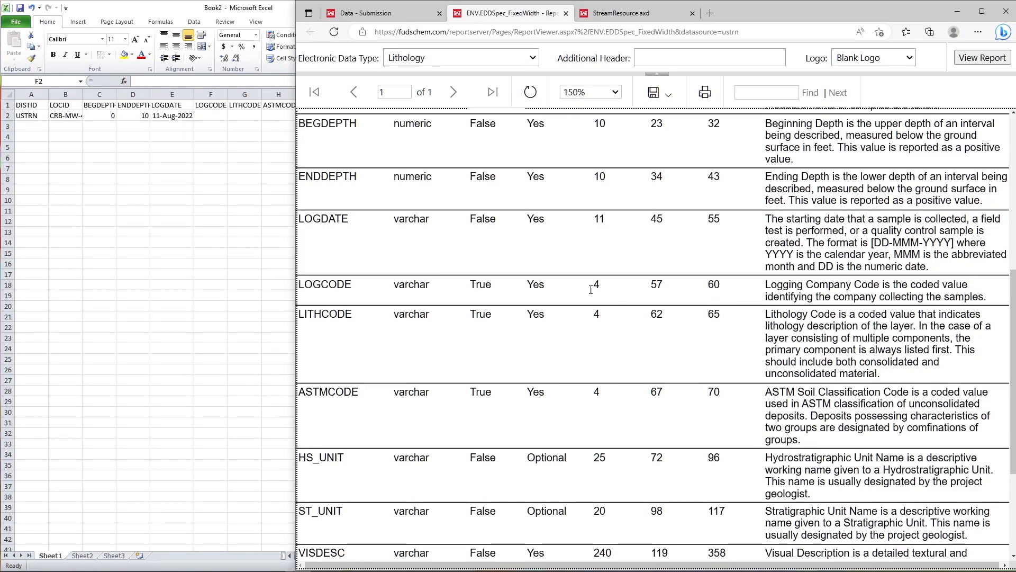
scroll(522, 293, "up", 5)
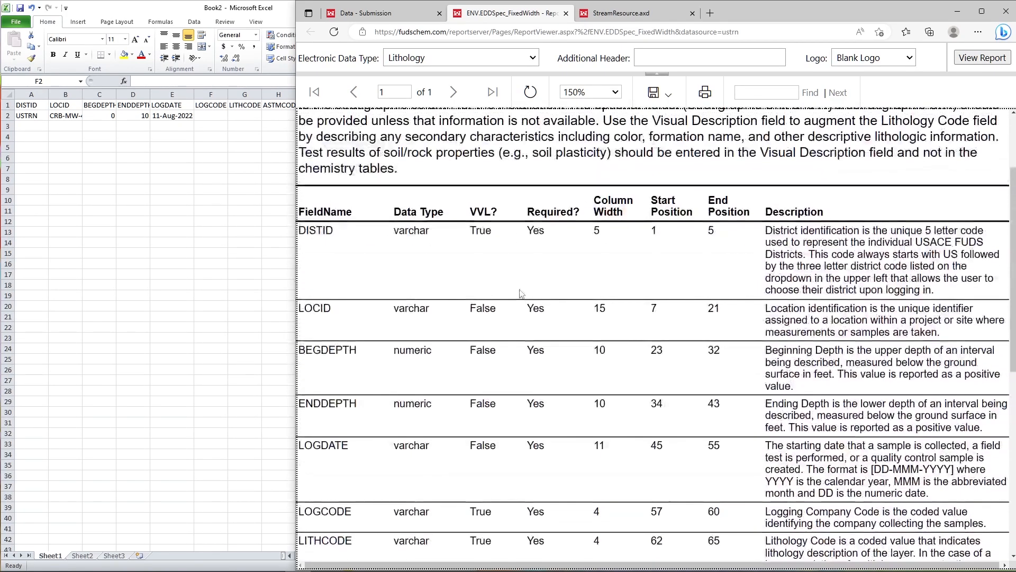
scroll(492, 237, "down", 2)
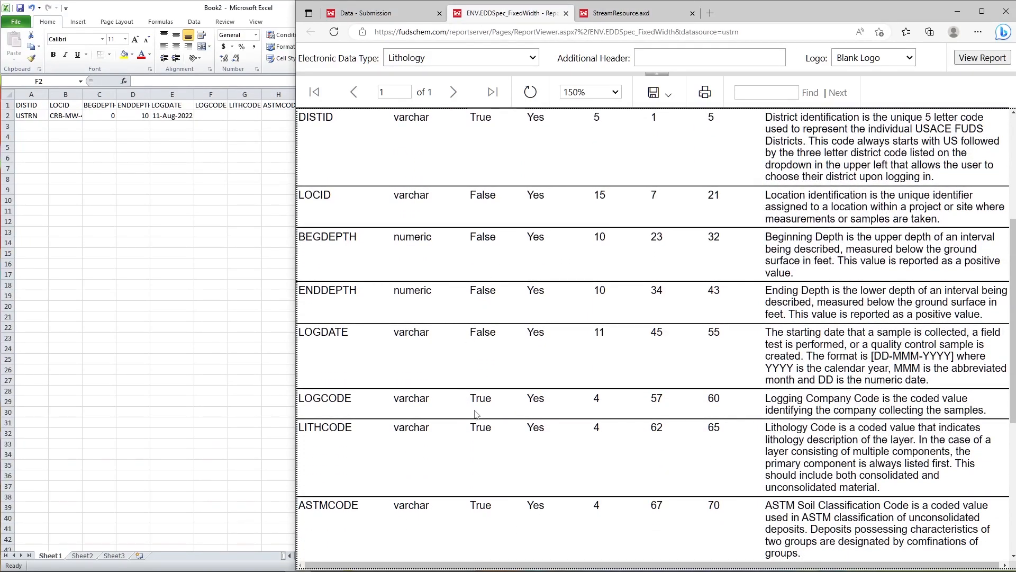
left_click(396, 14)
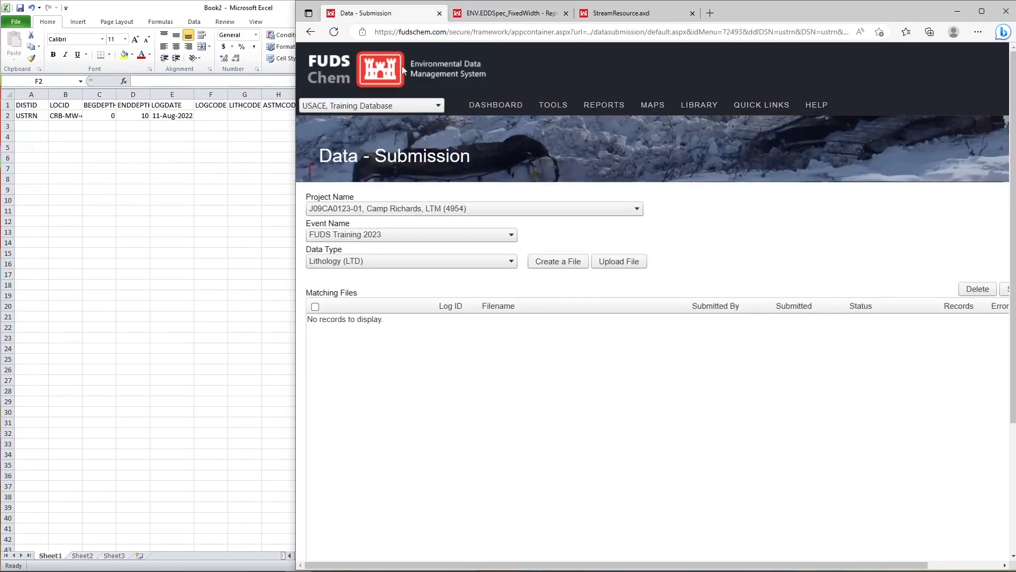
left_click(619, 114)
mouse_move(594, 199)
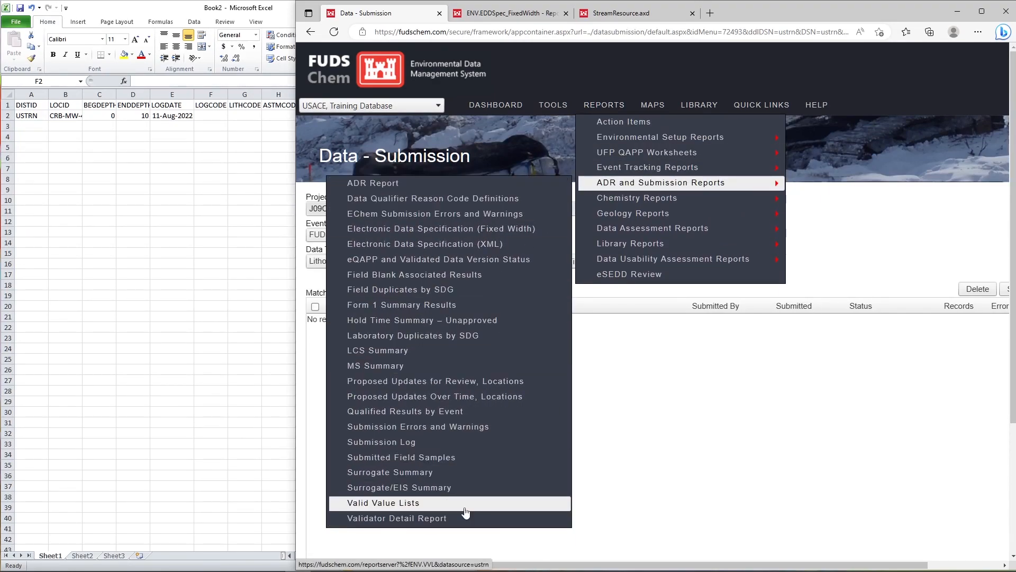
left_click(465, 507)
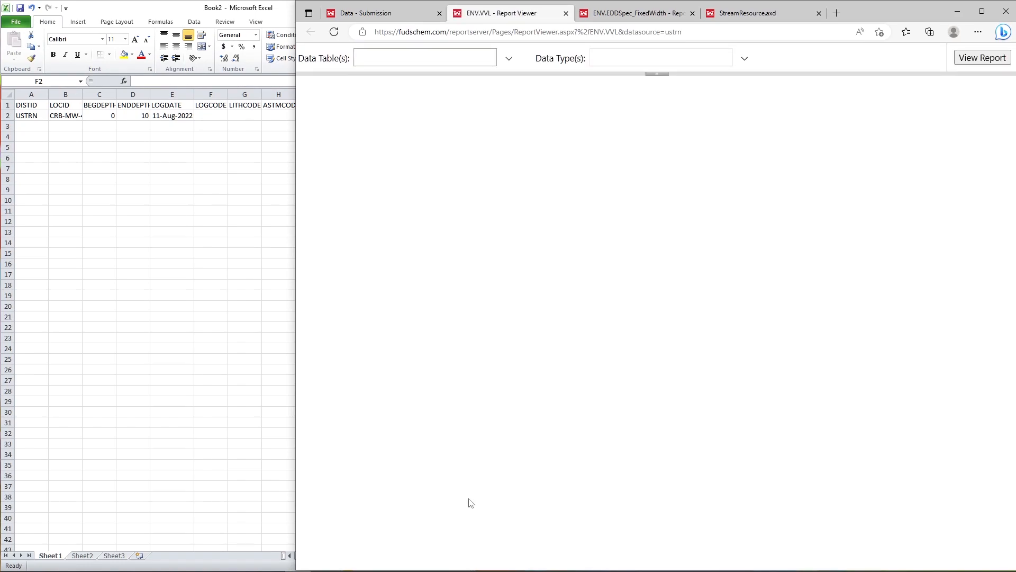
- Run the Valid Value Lists report for the Lithology data table and the LOGCODE data type
left_click(510, 58)
scroll(464, 110, "down", 2)
left_click(392, 109)
left_click(521, 61)
left_click(673, 60)
left_click(631, 112)
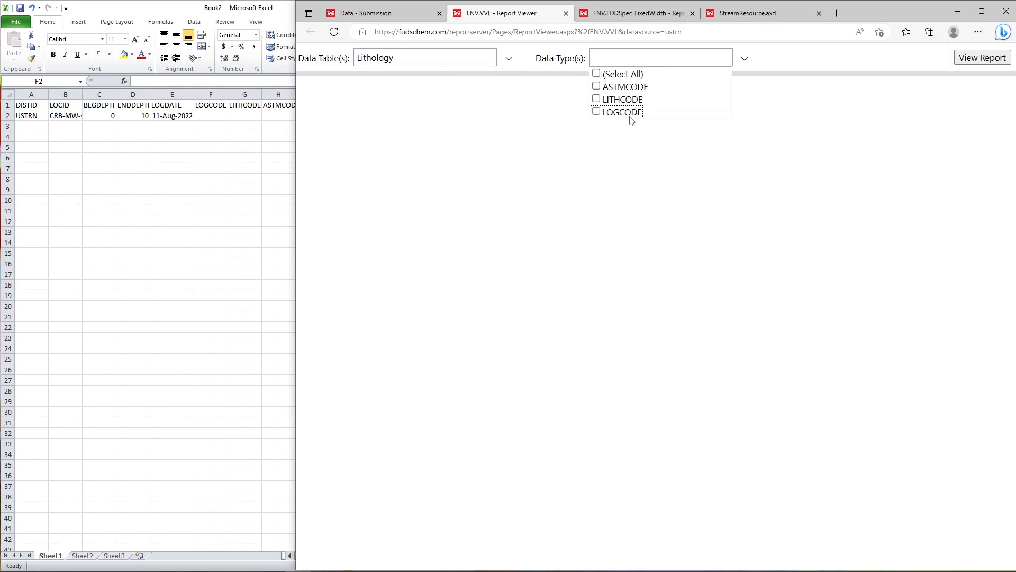
left_click(787, 63)
left_click(980, 60)
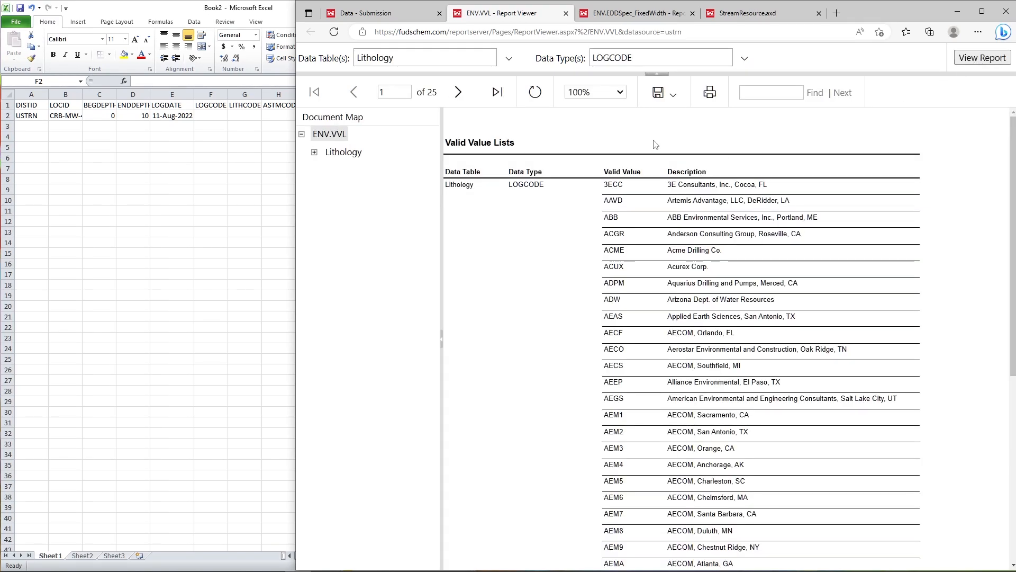
- Enlarge the report to 150%, search it for "synectics", and enter ESYS as the first row's LOGCODE in the worksheet
left_click(598, 96)
left_click(579, 156)
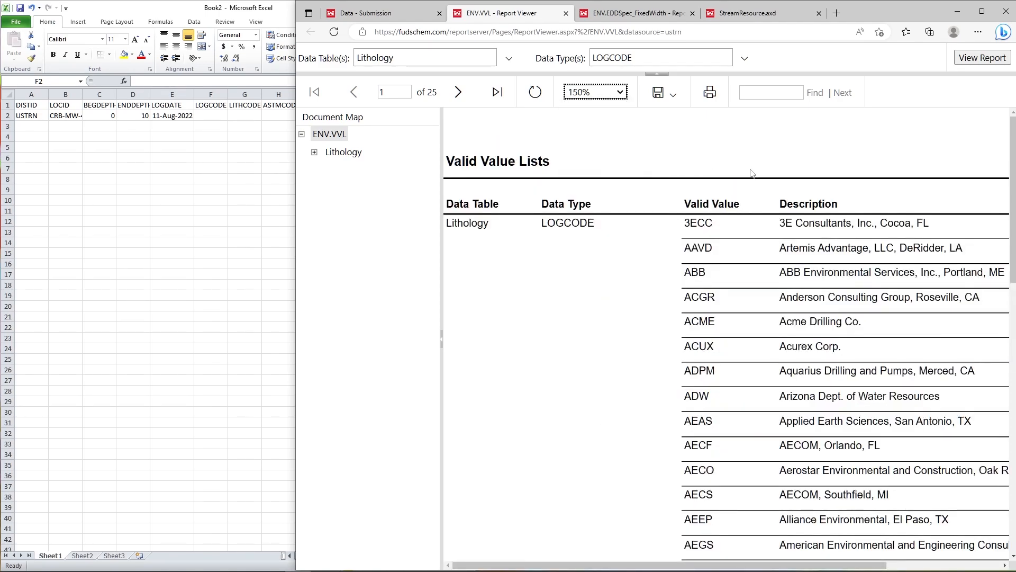
scroll(752, 173, "down", 10)
scroll(752, 173, "up", 10)
left_click(762, 93)
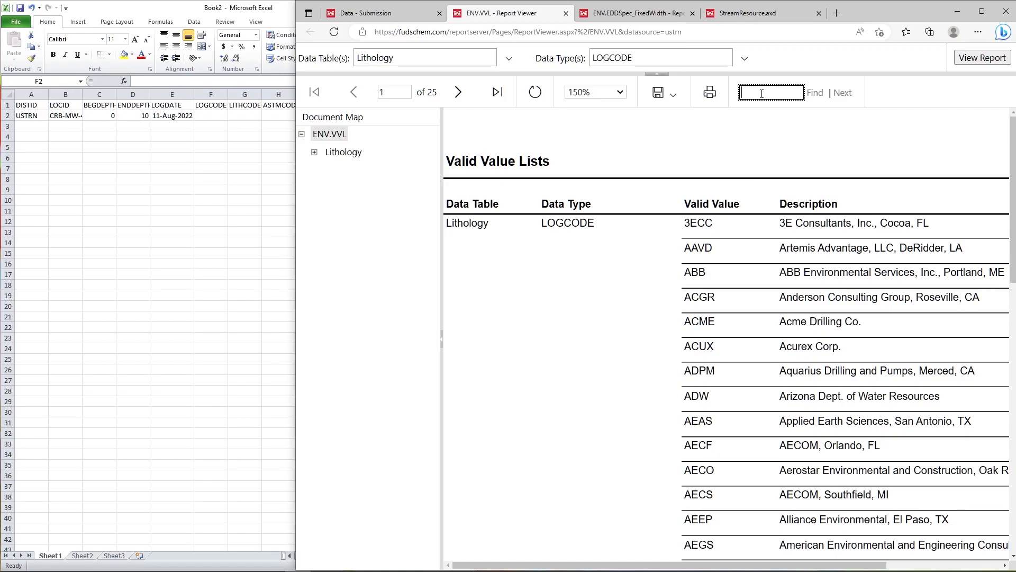
type("synectics")
left_click(815, 94)
scroll(862, 252, "down", 1)
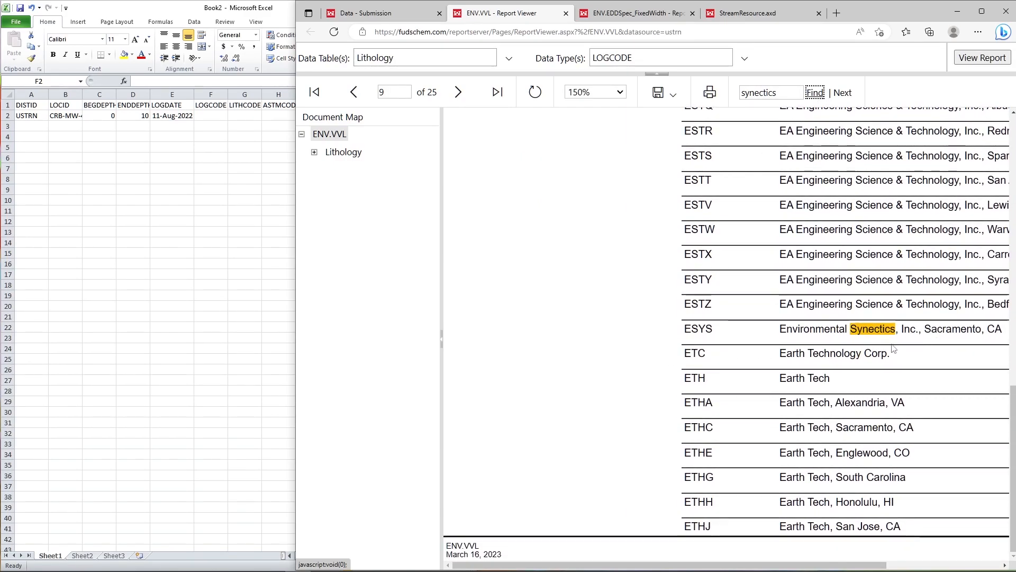
left_click(211, 117)
type("ESYS")
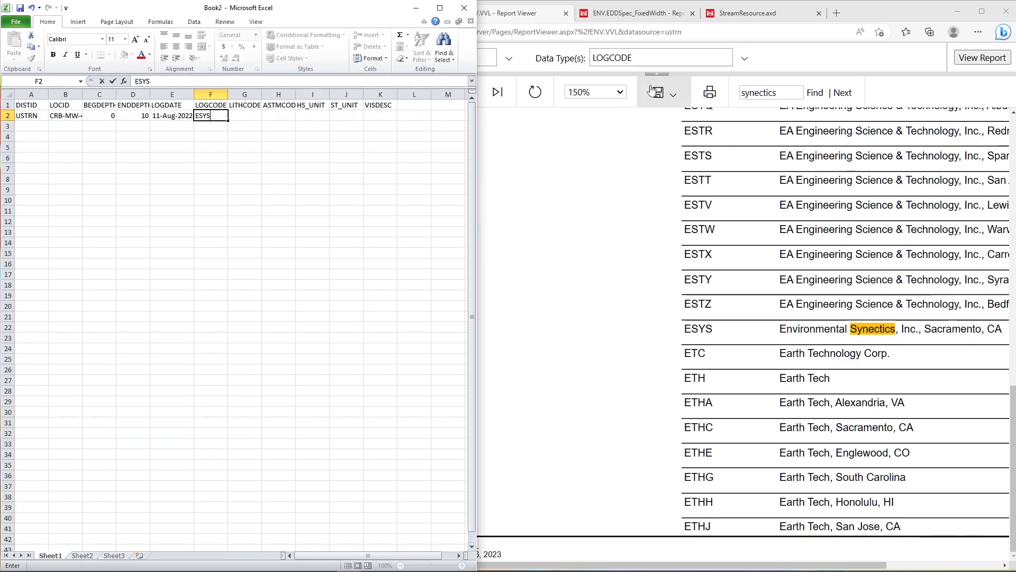
- Consult the boring log and specification, and enter SDSL as the LITHCODE and SM as the ASTMCODE in the first data row
left_click(748, 13)
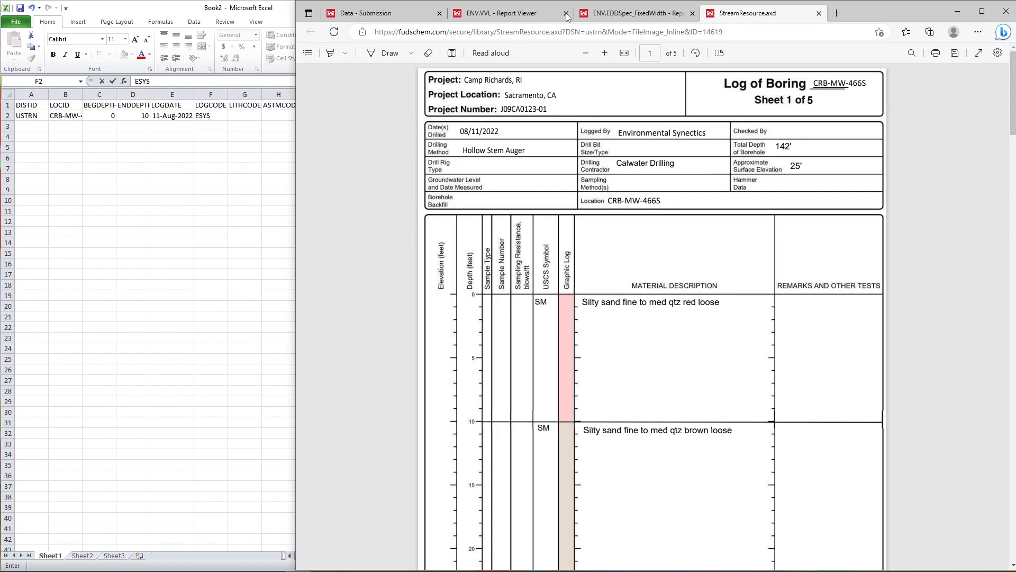
key("ctrl+shift+Tab")
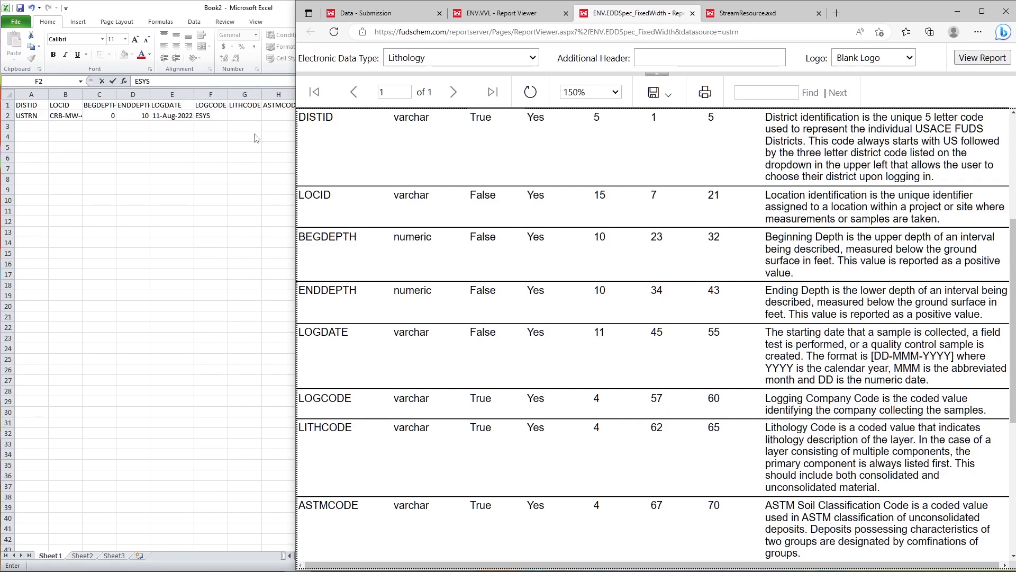
left_click(248, 116)
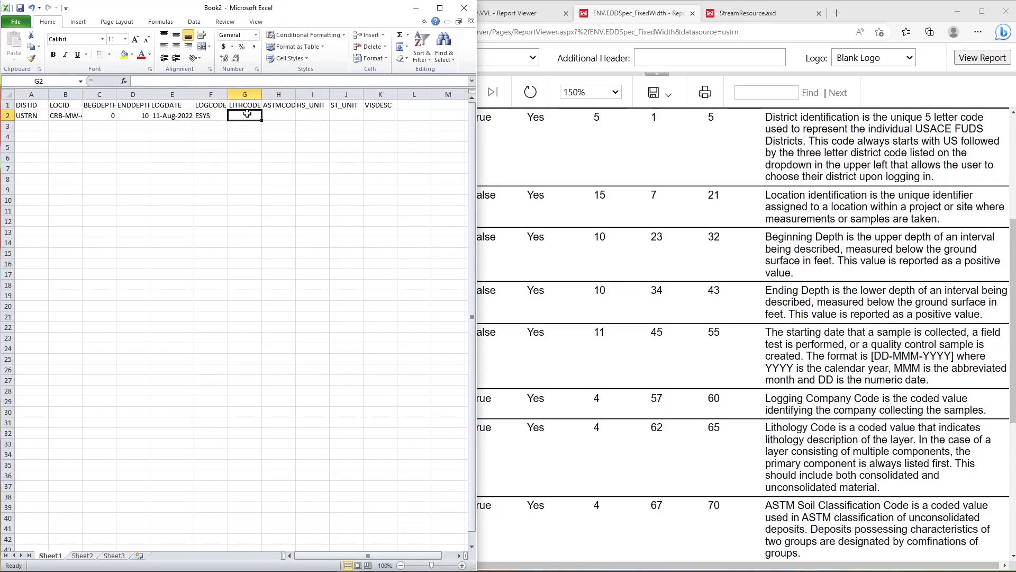
type("SDSL")
key("Tab")
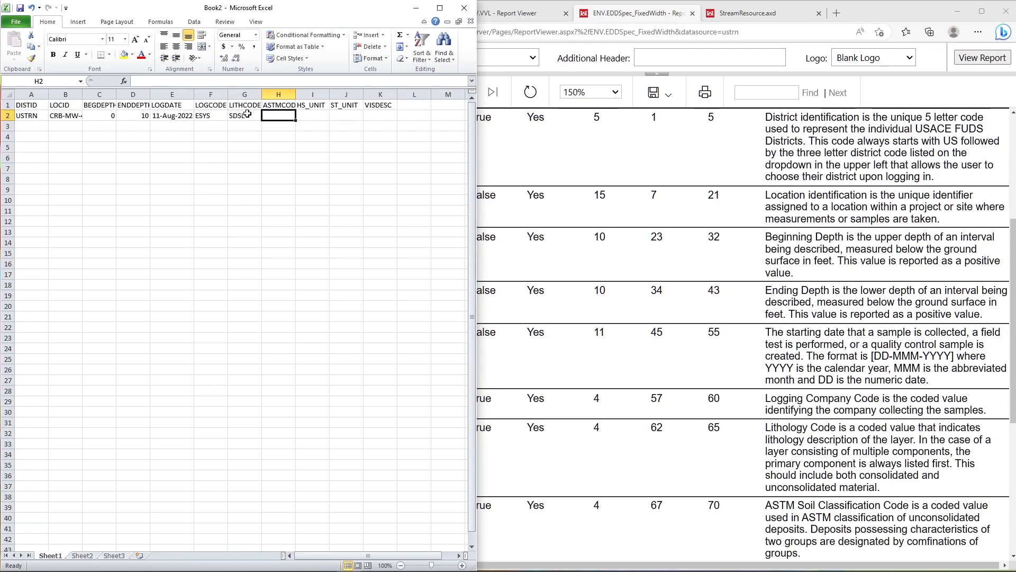
left_click(633, 238)
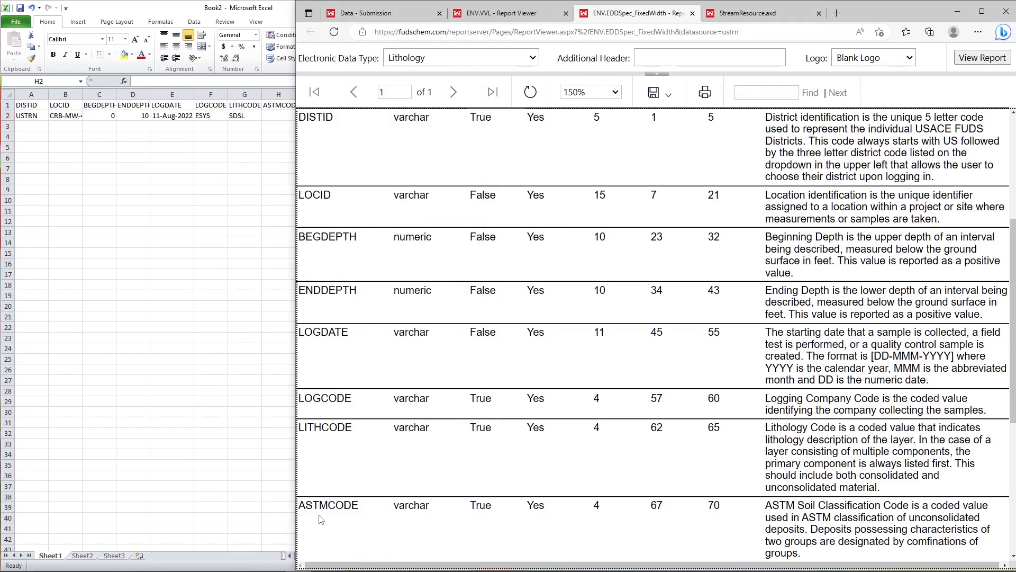
left_click(265, 118)
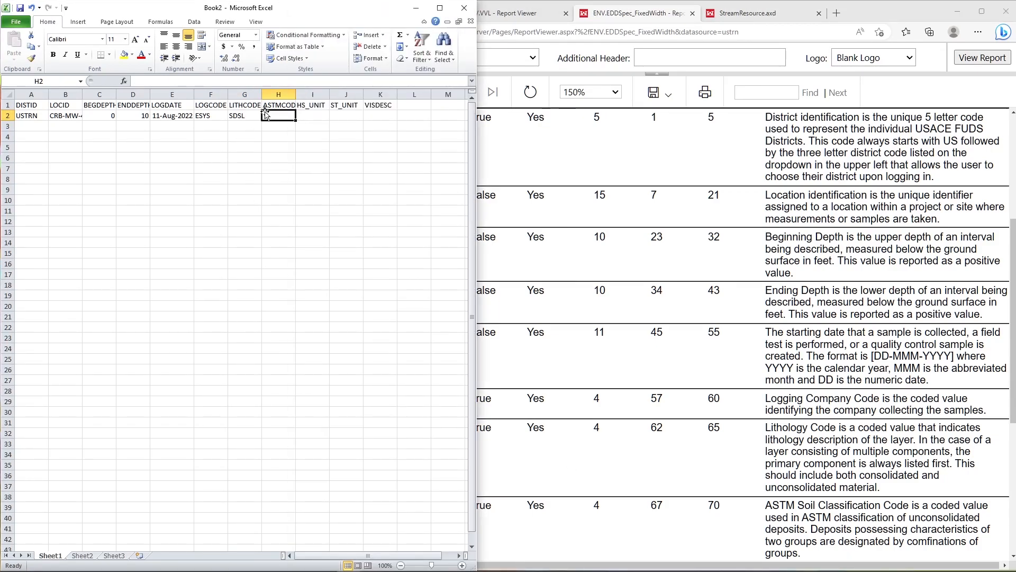
type("SM")
- Check the optional fields in the Lithology specification, and enter the boring log's "Silty sand fine to med qtz red loose" as the first row's VISDESC
left_click(554, 231)
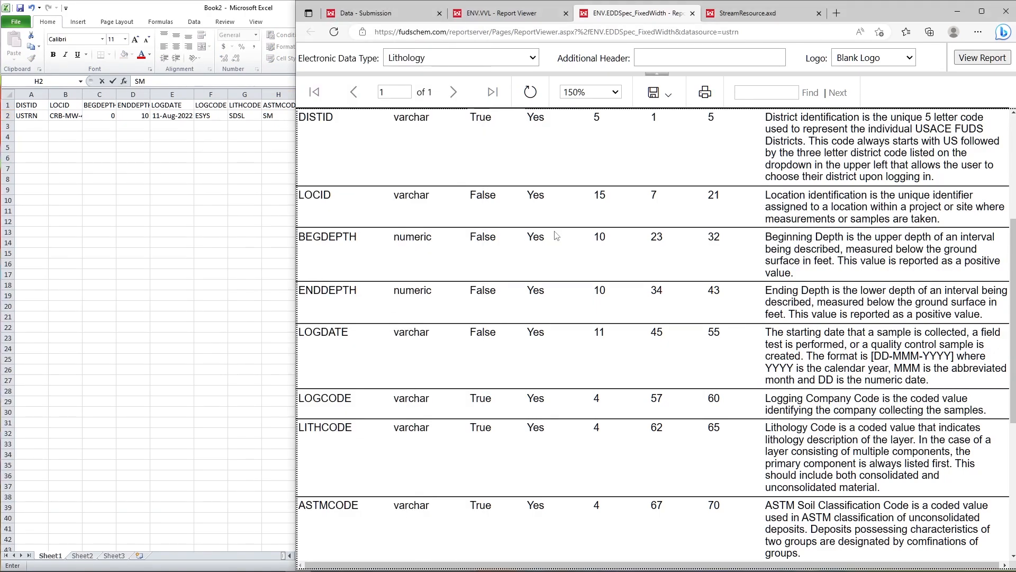
scroll(554, 231, "down", 4)
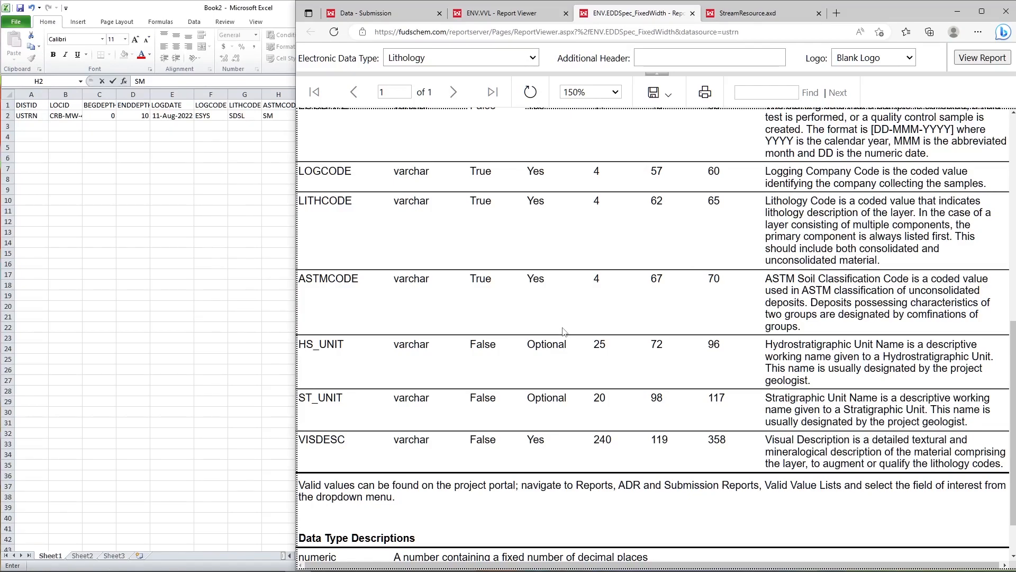
left_click(760, 5)
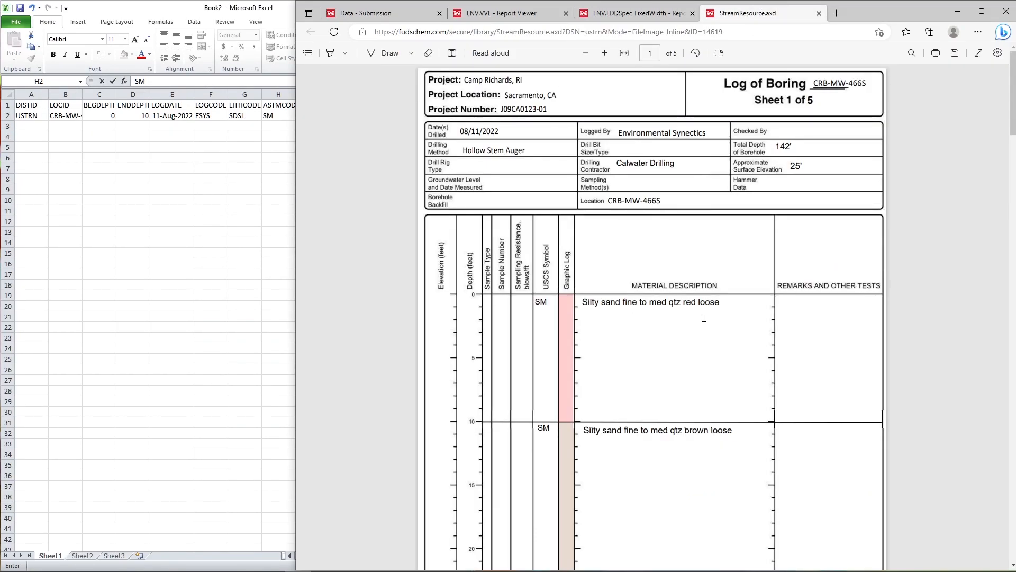
key("alt+Tab")
left_click(378, 115)
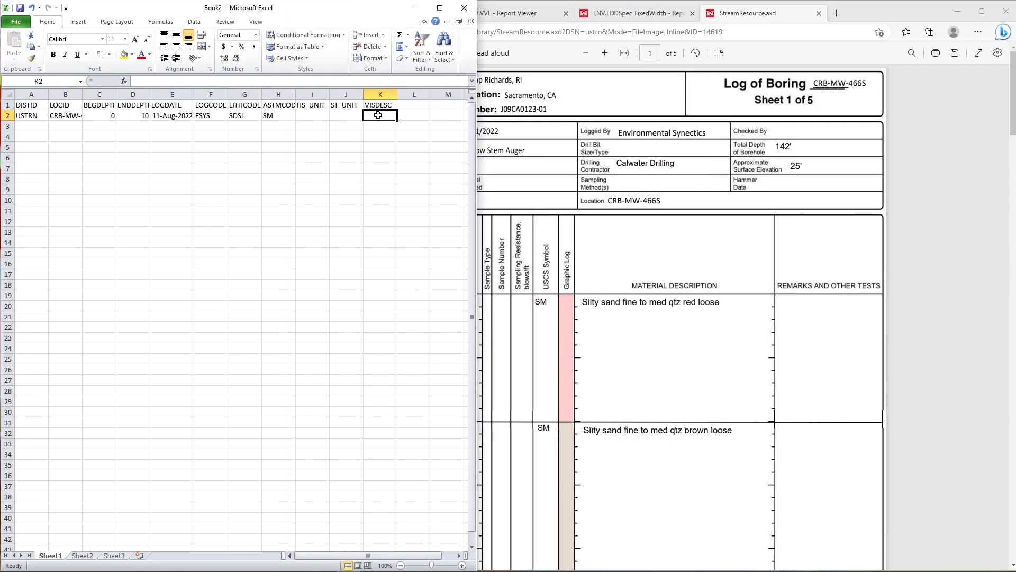
type("Silty sand fine to med")
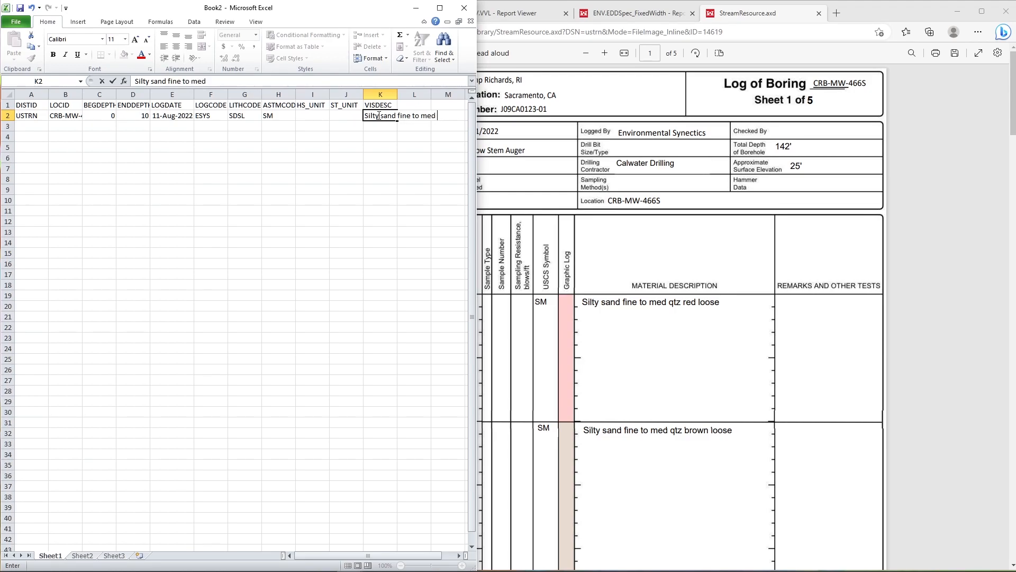
type(" qtz red loose")
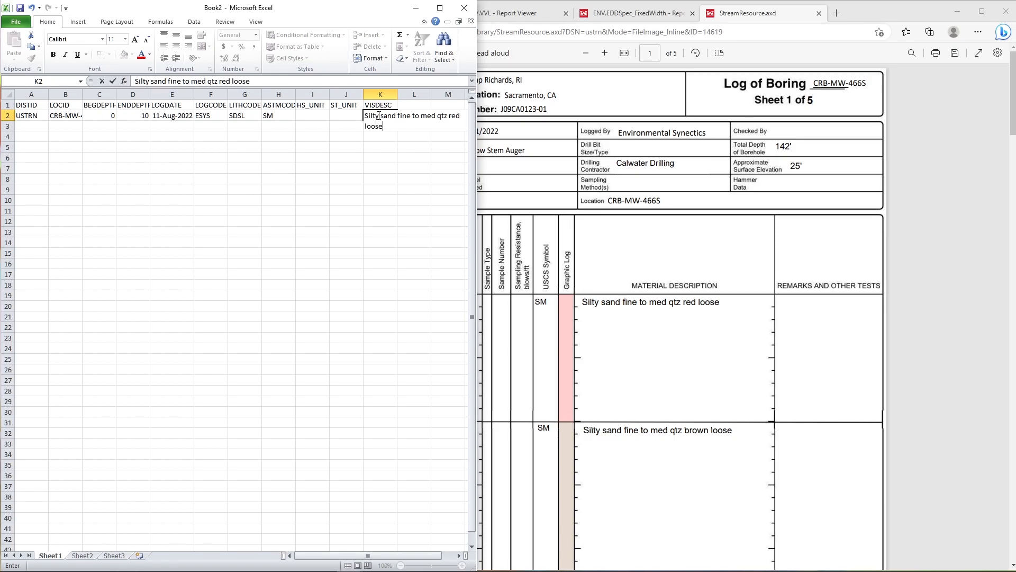
left_click(318, 126)
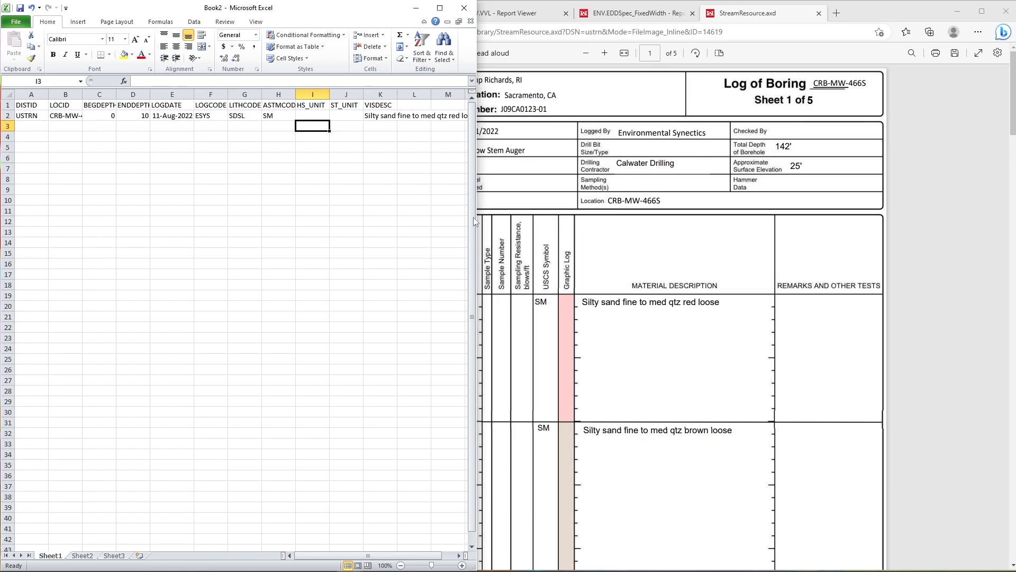
- Fill the DISTID, LOCID, LOGDATE and LOGCODE values from the first data row down into row 3
left_click(32, 116)
left_click(56, 117)
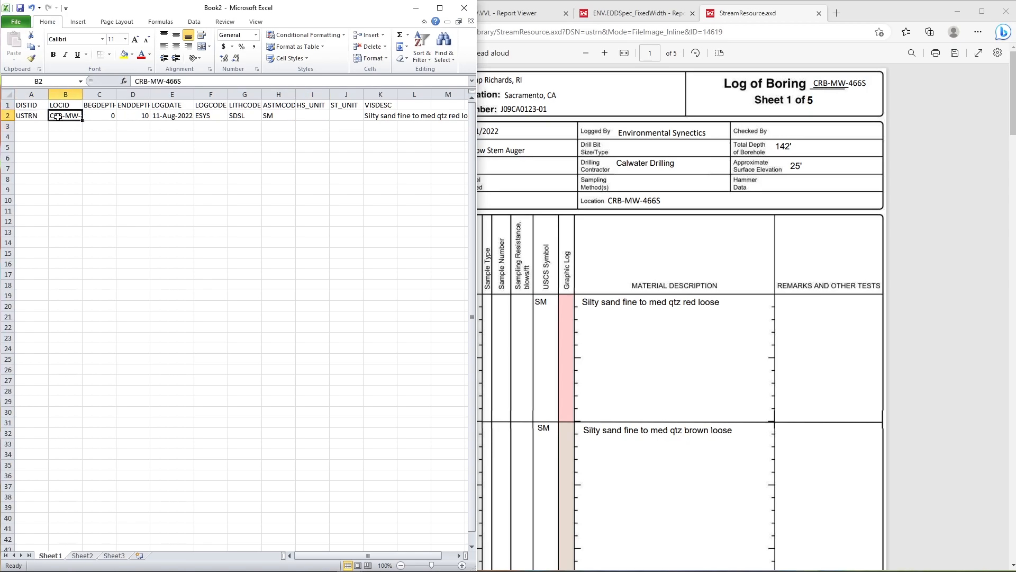
left_click(201, 121)
left_click(167, 116)
left_click(36, 117)
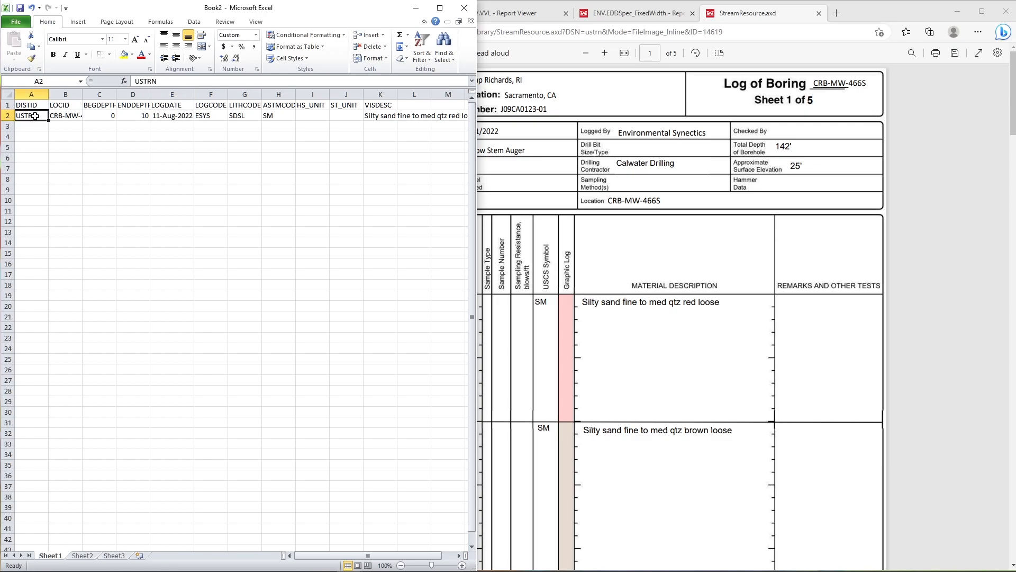
left_click_drag(49, 118, 86, 132)
left_click_drag(156, 116, 227, 135)
- Correct the LOGDATE in row 3 to 8/11/2022
left_click(172, 127)
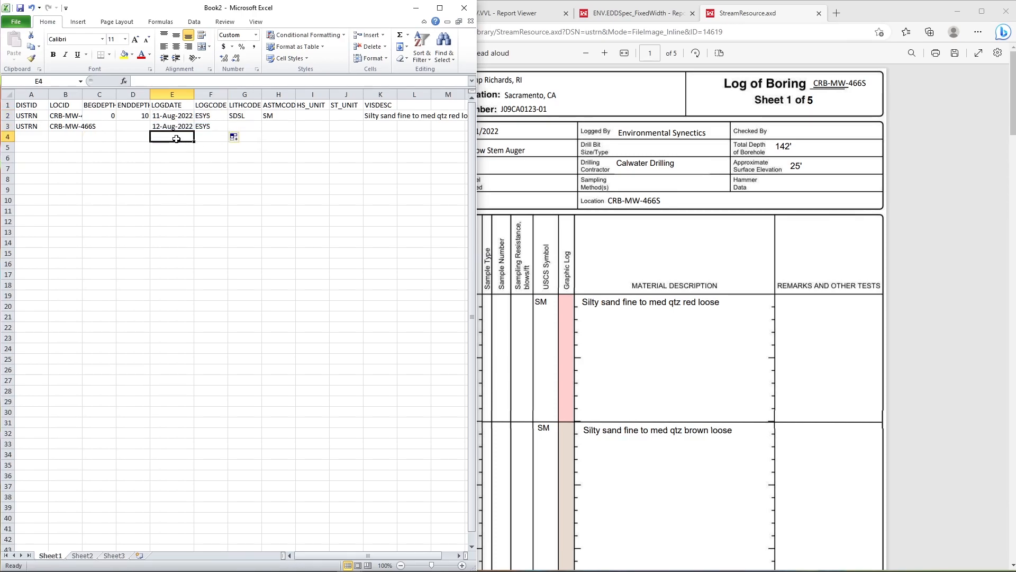
left_click(150, 81)
key("BackSpace")
type("11/")
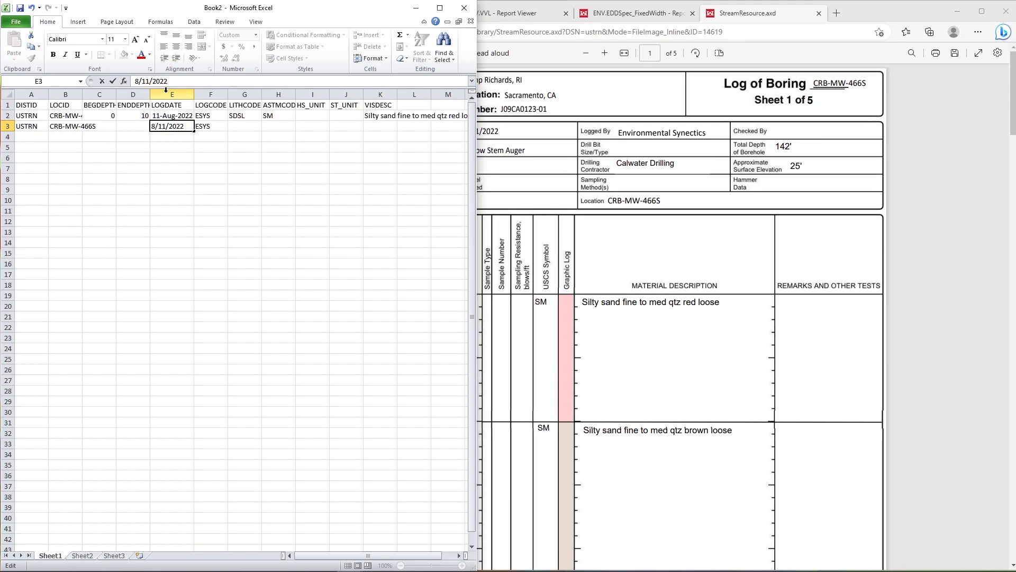
key("Return")
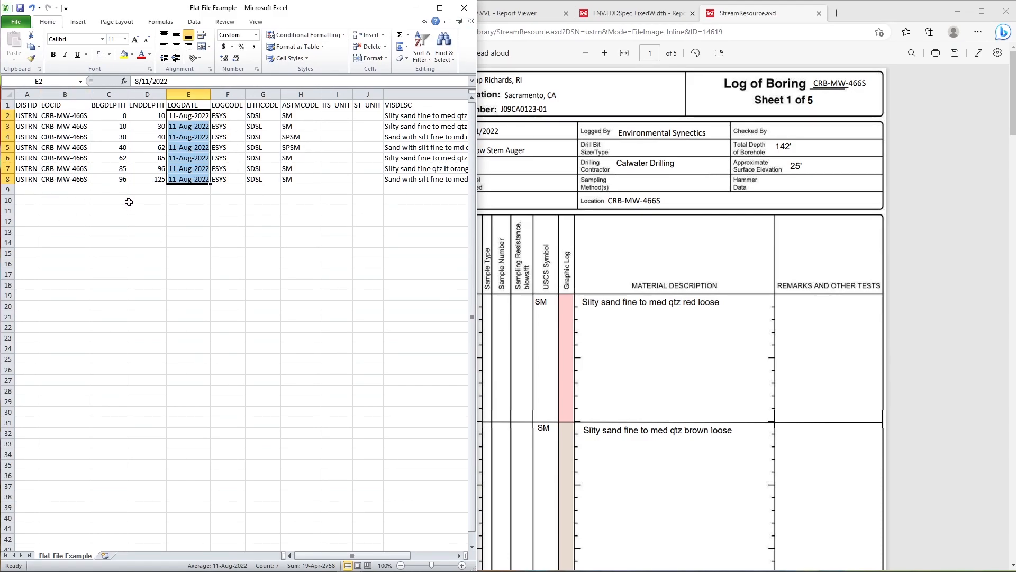
- Save the completed lithology worksheet as the comma-delimited CSV file Flat File Example in the Flat File Video folder, replacing the existing copy
left_click(129, 201)
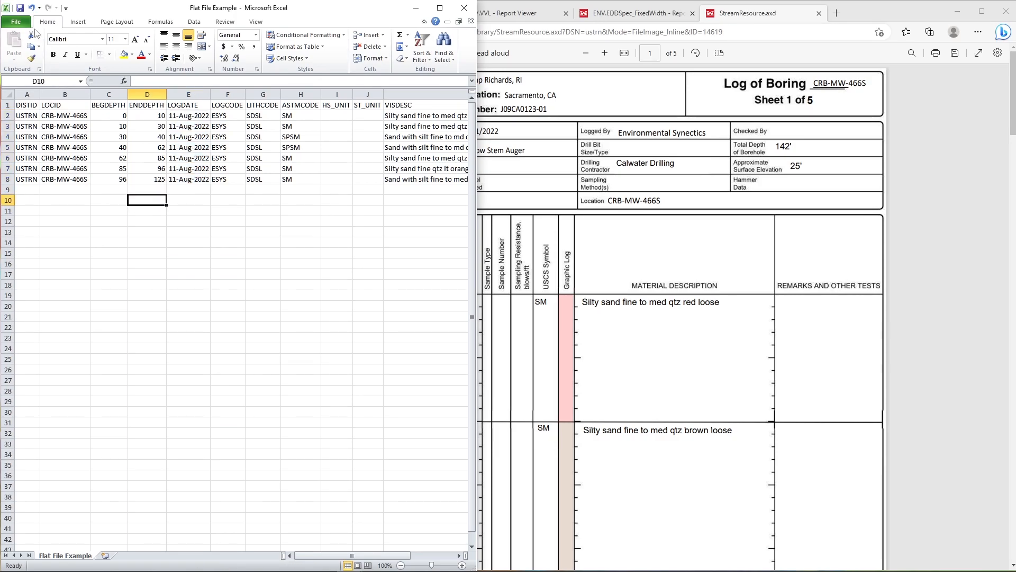
left_click(16, 22)
left_click(33, 54)
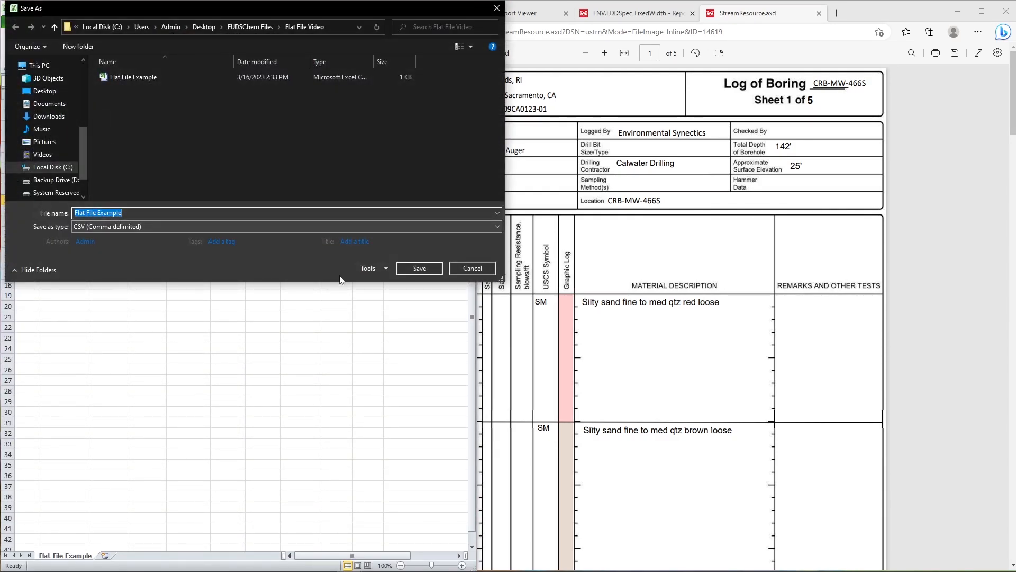
left_click(405, 271)
left_click(531, 292)
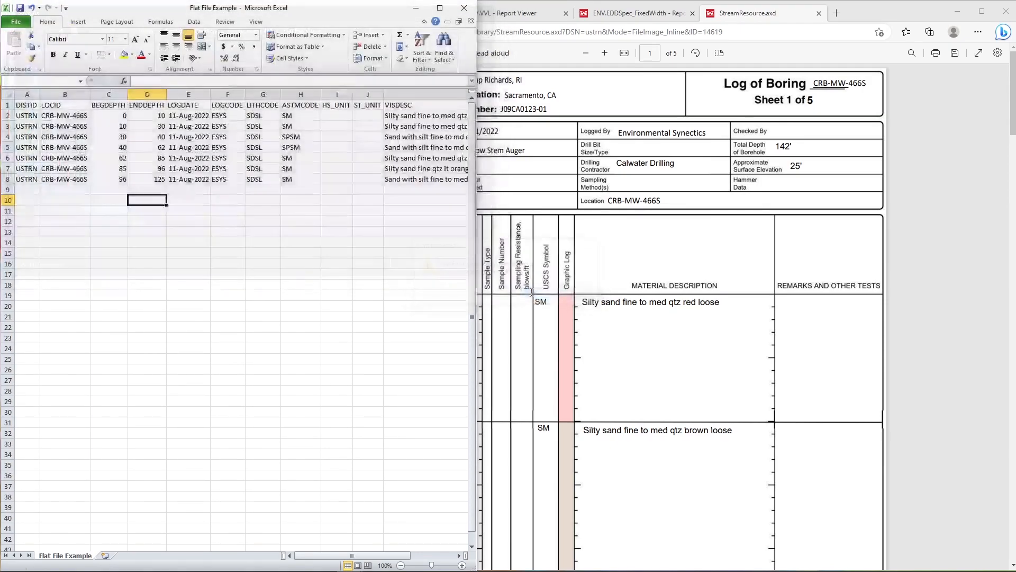
left_click(468, 328)
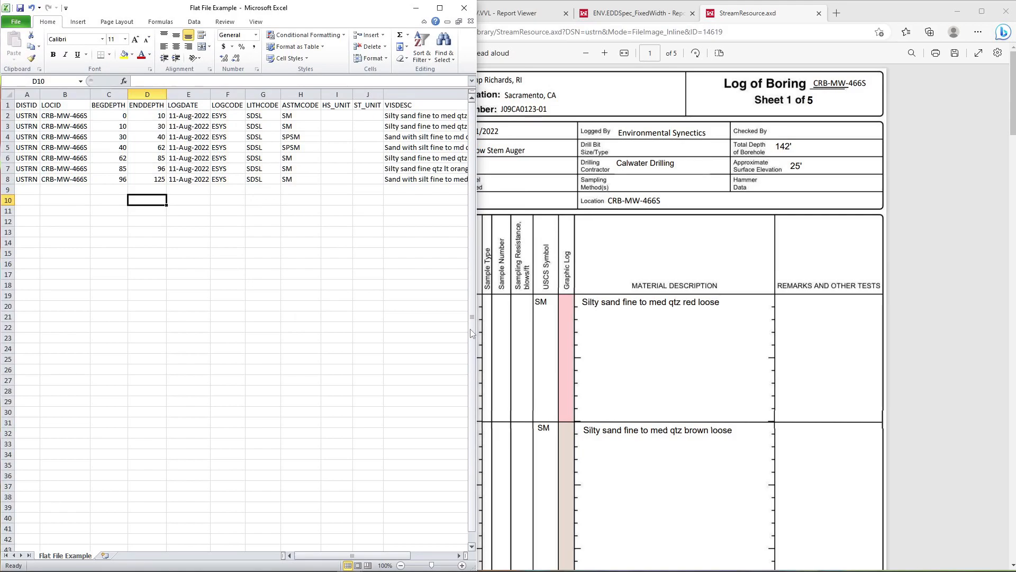
- Switch to FUDSChem's Data - Submission page, widen the browser window, and upload Flat File Example as a CSV lithology file
left_click_drag(477, 333, 296, 333)
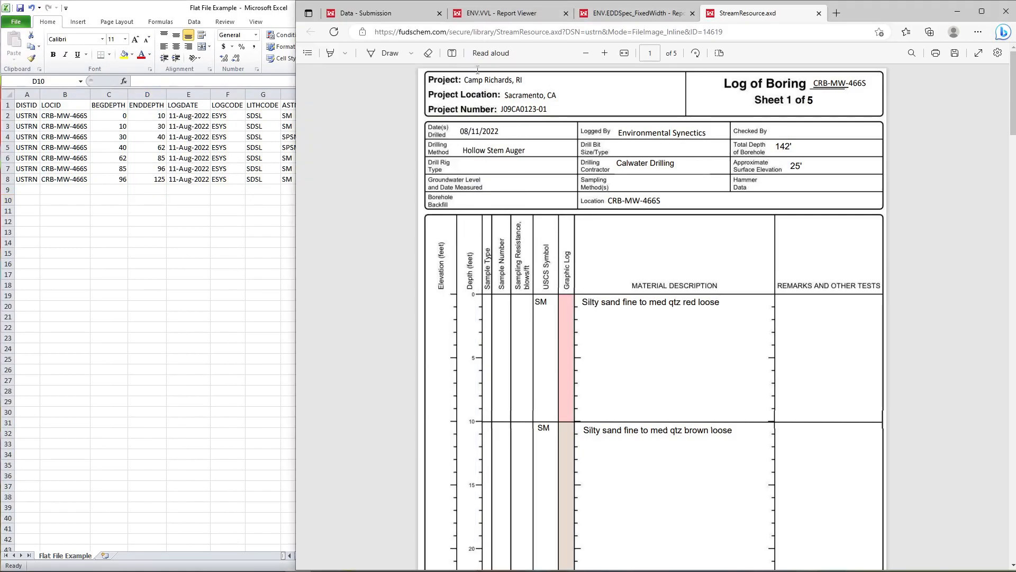
left_click(400, 8)
left_click_drag(296, 131, 33, 133)
mouse_move(374, 108)
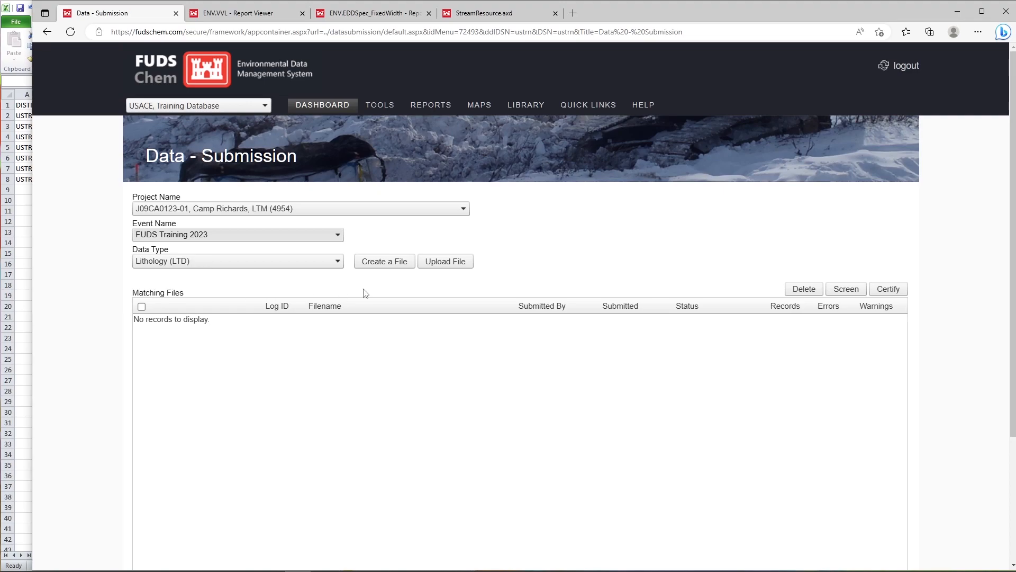
left_click(431, 265)
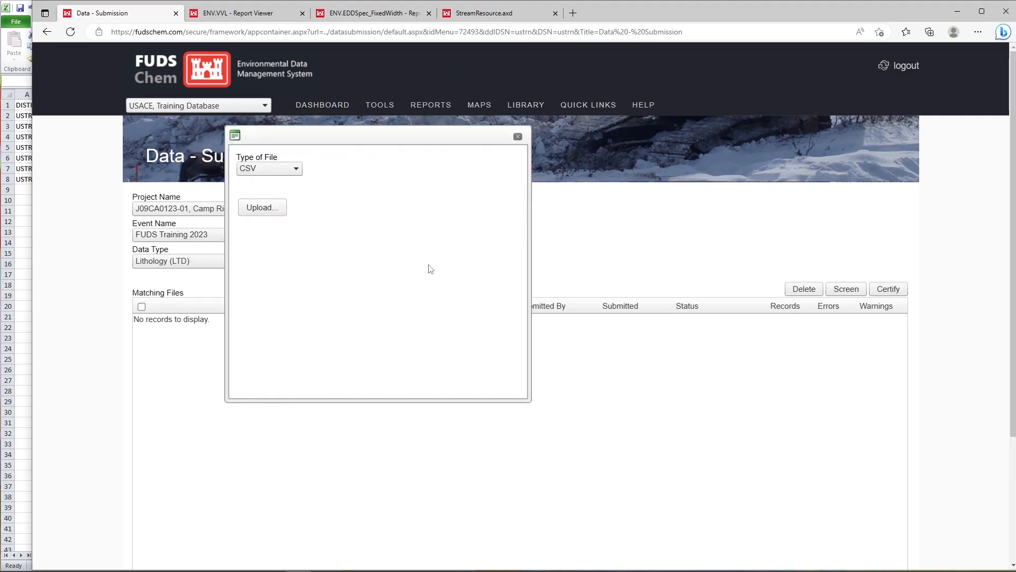
left_click(243, 212)
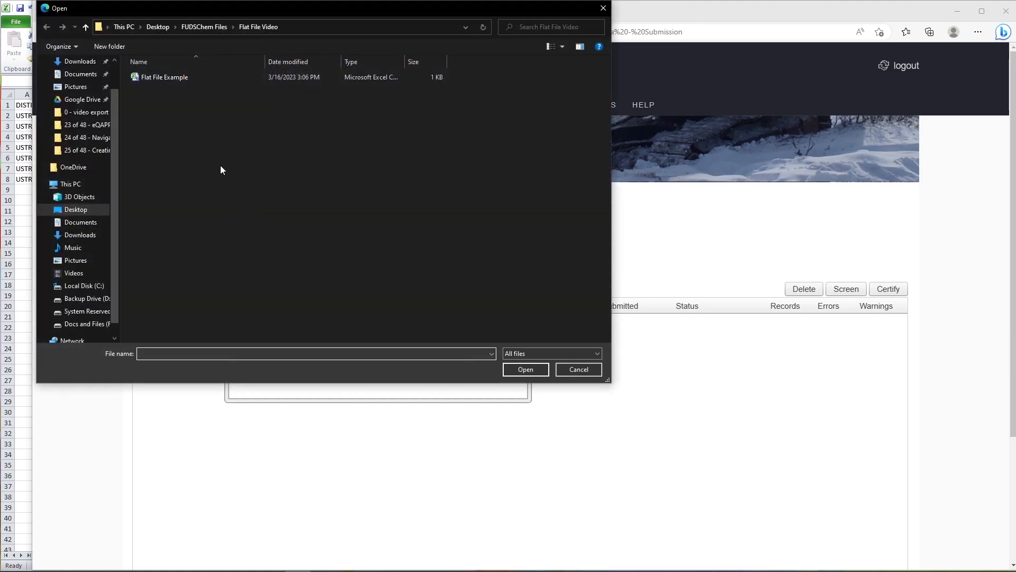
left_click(187, 79)
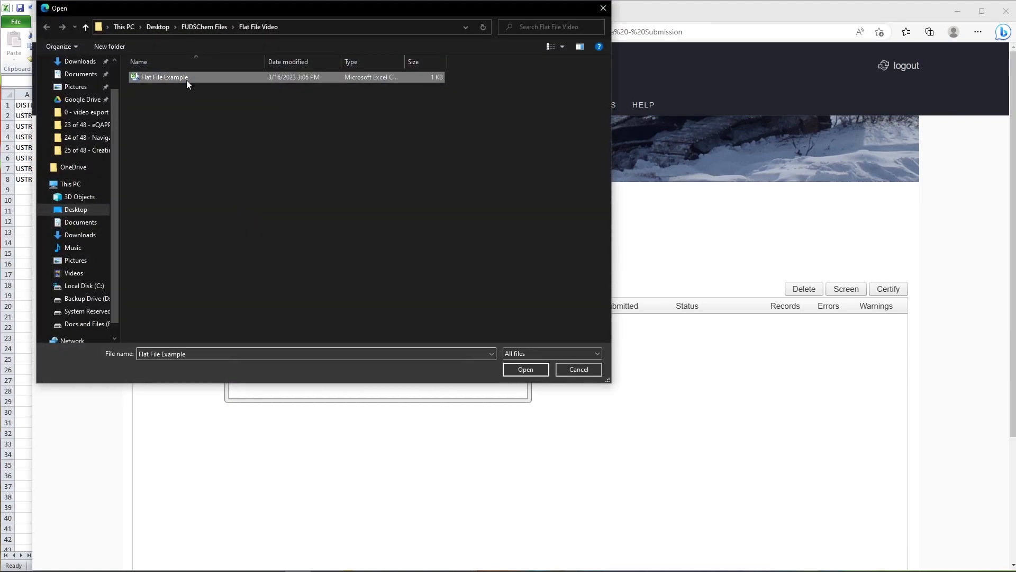
left_click(516, 370)
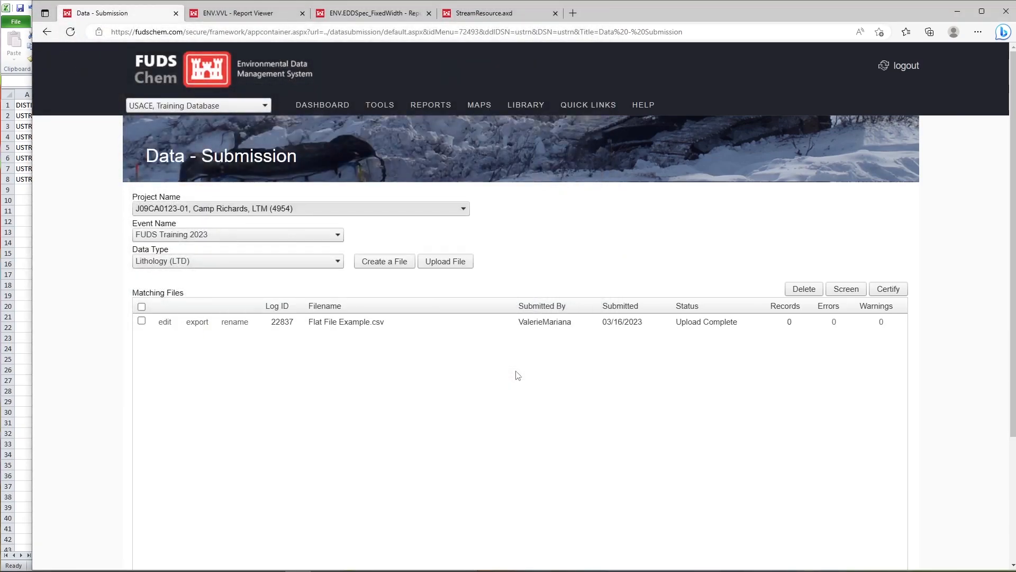
- Screen the uploaded Flat File Example.csv and acknowledge the screening message
left_click(141, 321)
left_click(858, 290)
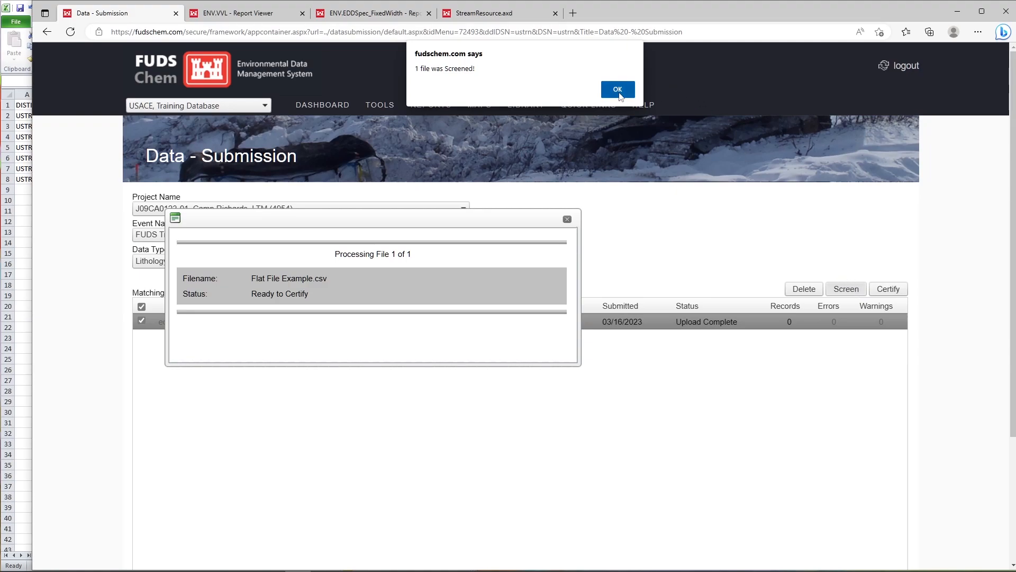
left_click(618, 91)
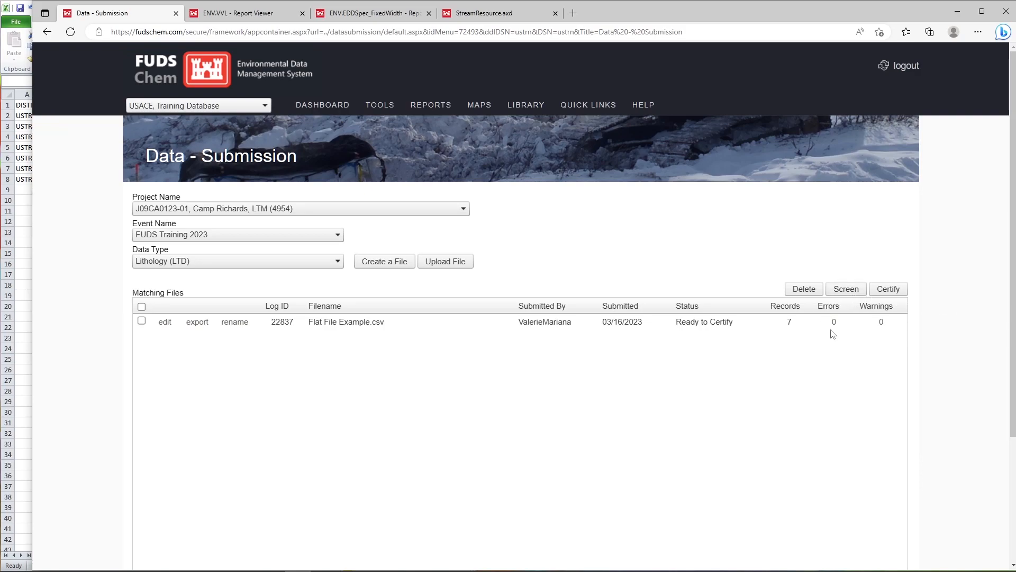
- Certify the screened Flat File Example.csv and acknowledge the message
left_click(141, 321)
left_click(897, 293)
left_click(624, 91)
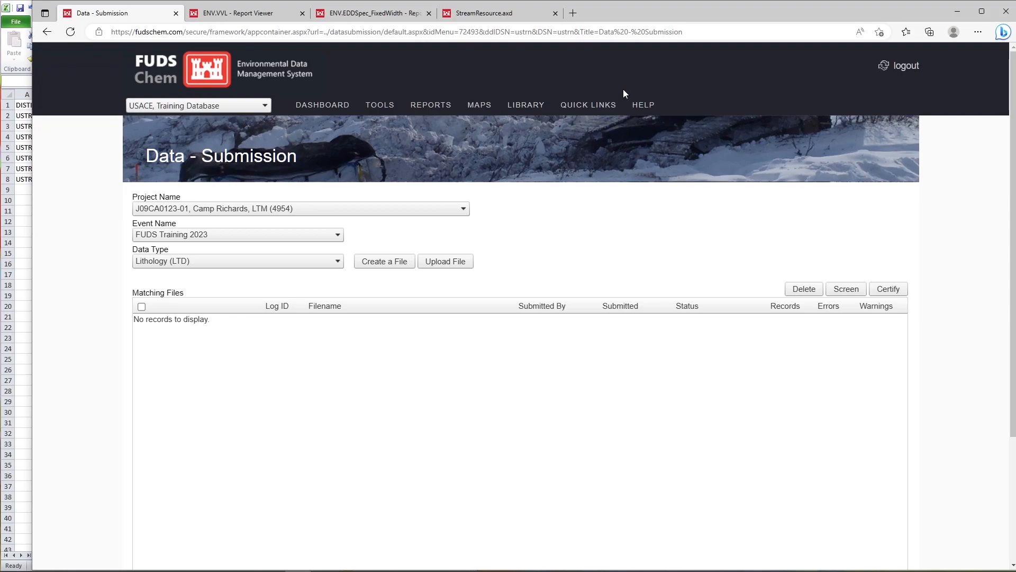